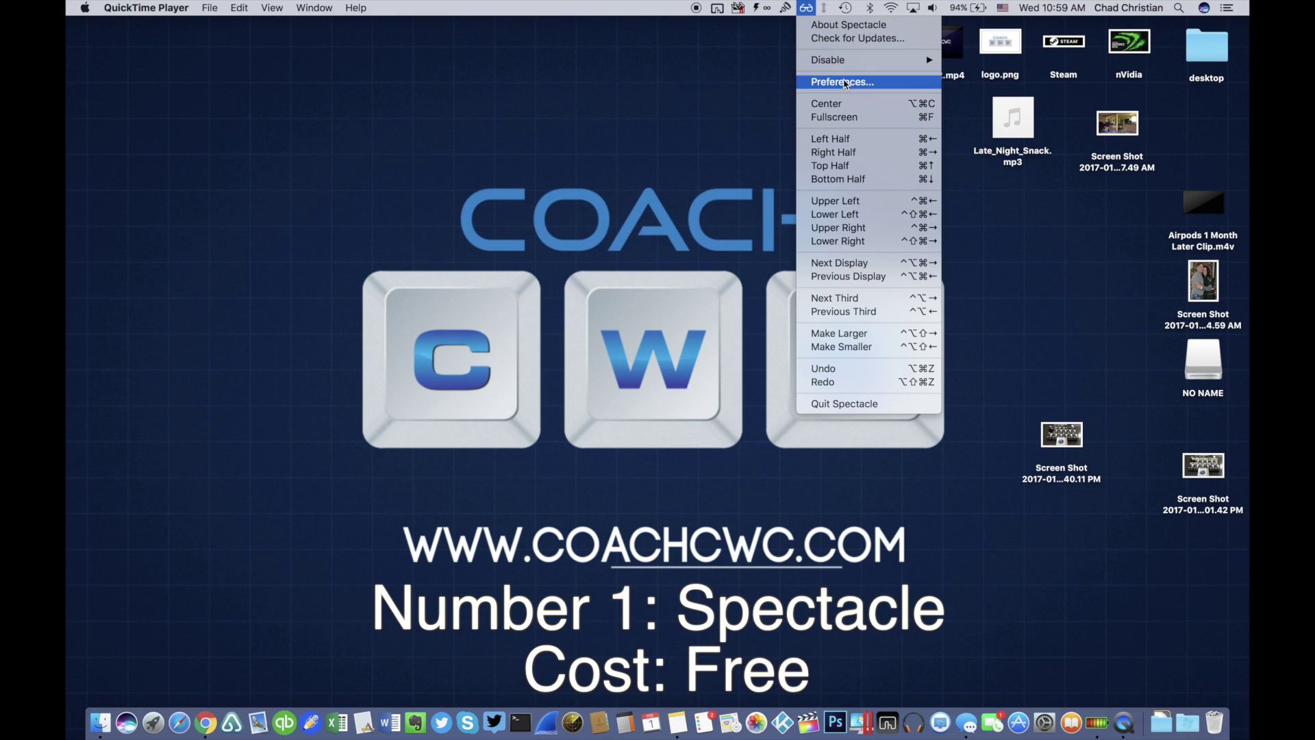
- Open Spectacle's window-layout shortcut preferences, look them over, then close the window
click(846, 82)
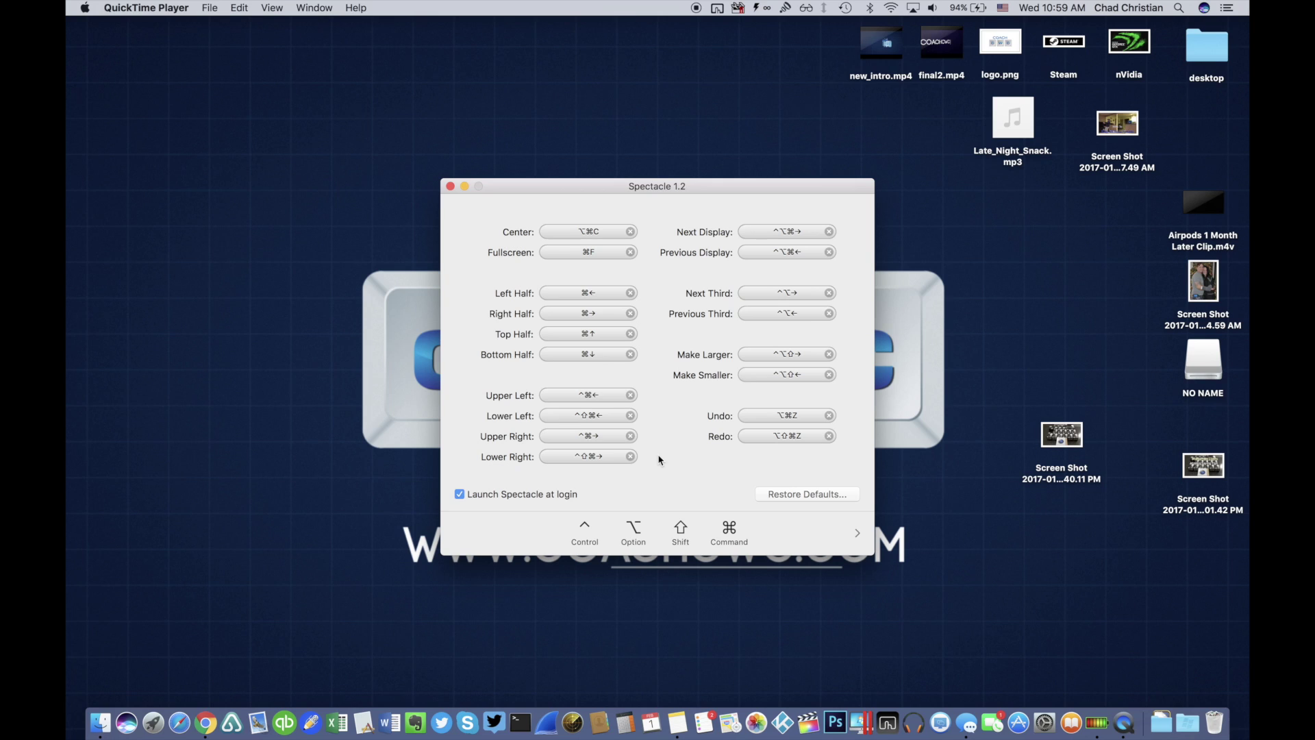
click(450, 188)
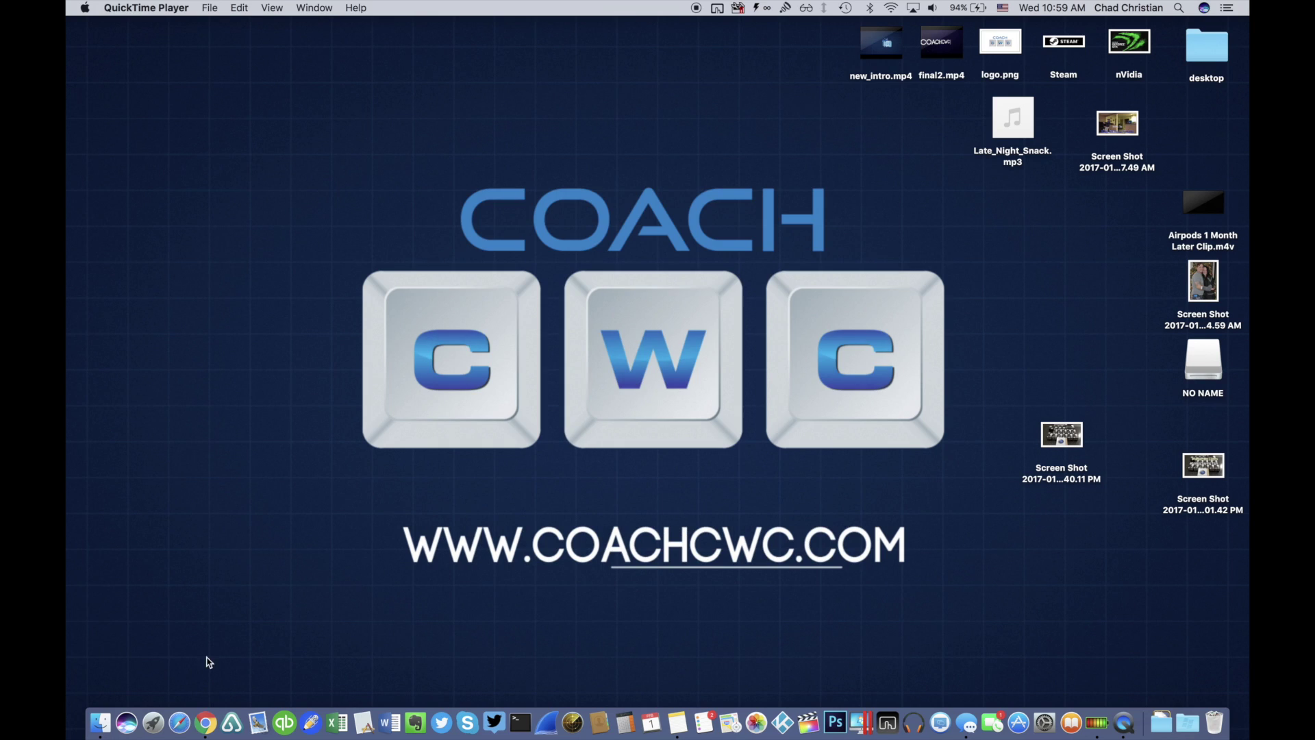
- Launch Chrome and shrink its window, moving it up and to the left
click(205, 725)
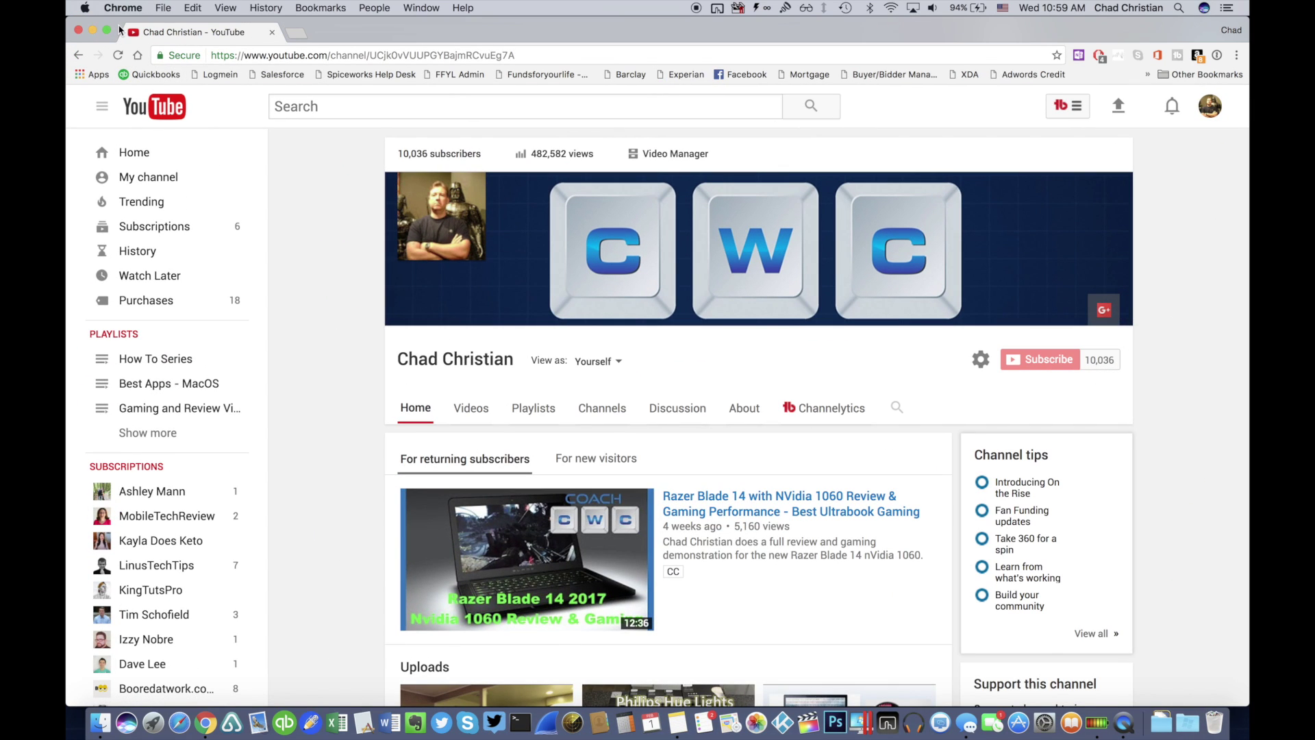
drag(87, 31, 416, 238)
mouse_move(694, 254)
mouse_down()
mouse_move(580, 254)
mouse_move(531, 152)
mouse_up()
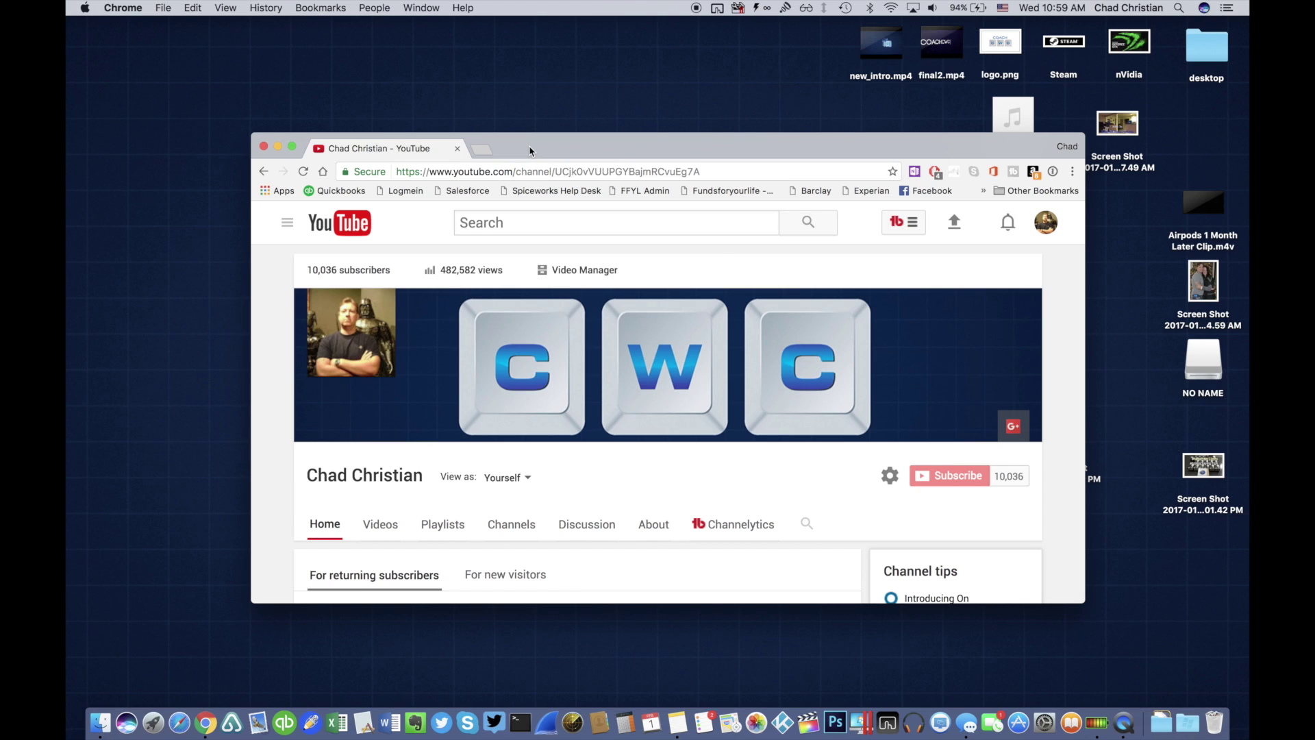
- Snap Chrome through right, left, top and bottom halves and full screen, then park it at the left edge
key(ctrl+alt+Right)
key(ctrl+alt+Left)
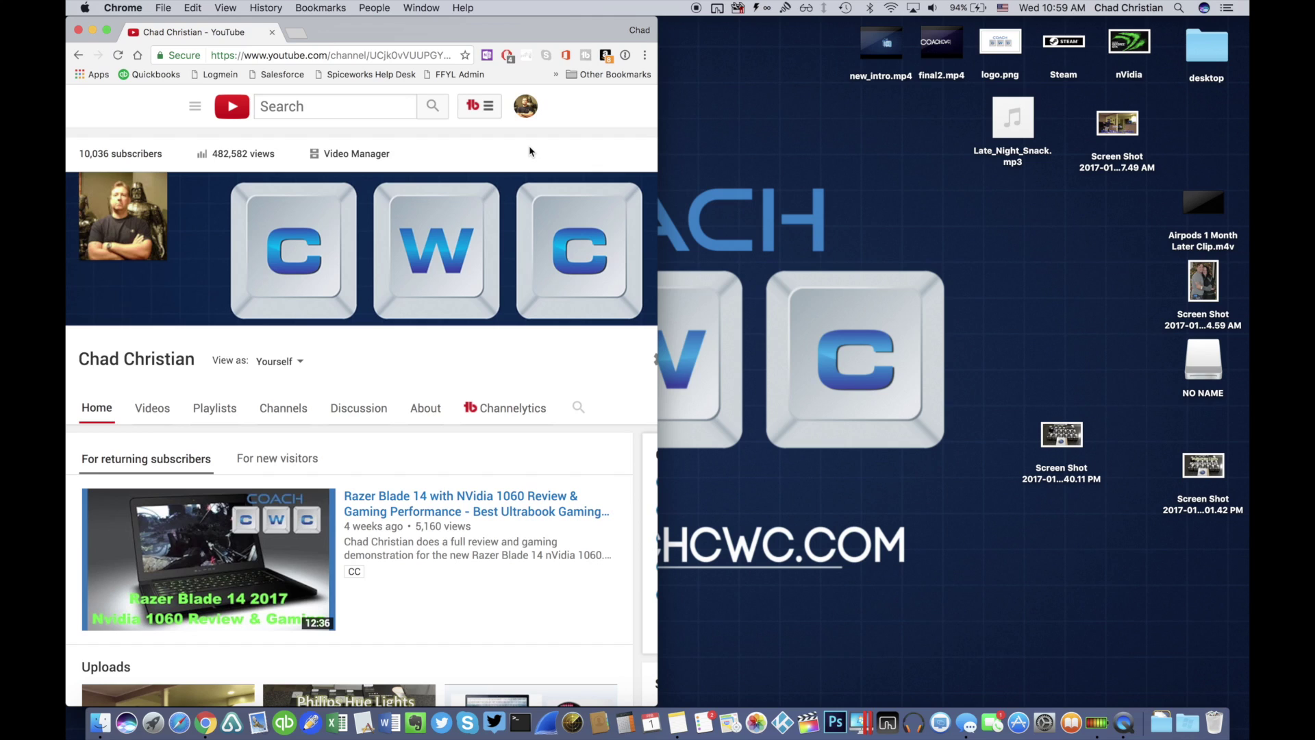
key(ctrl+alt+Up)
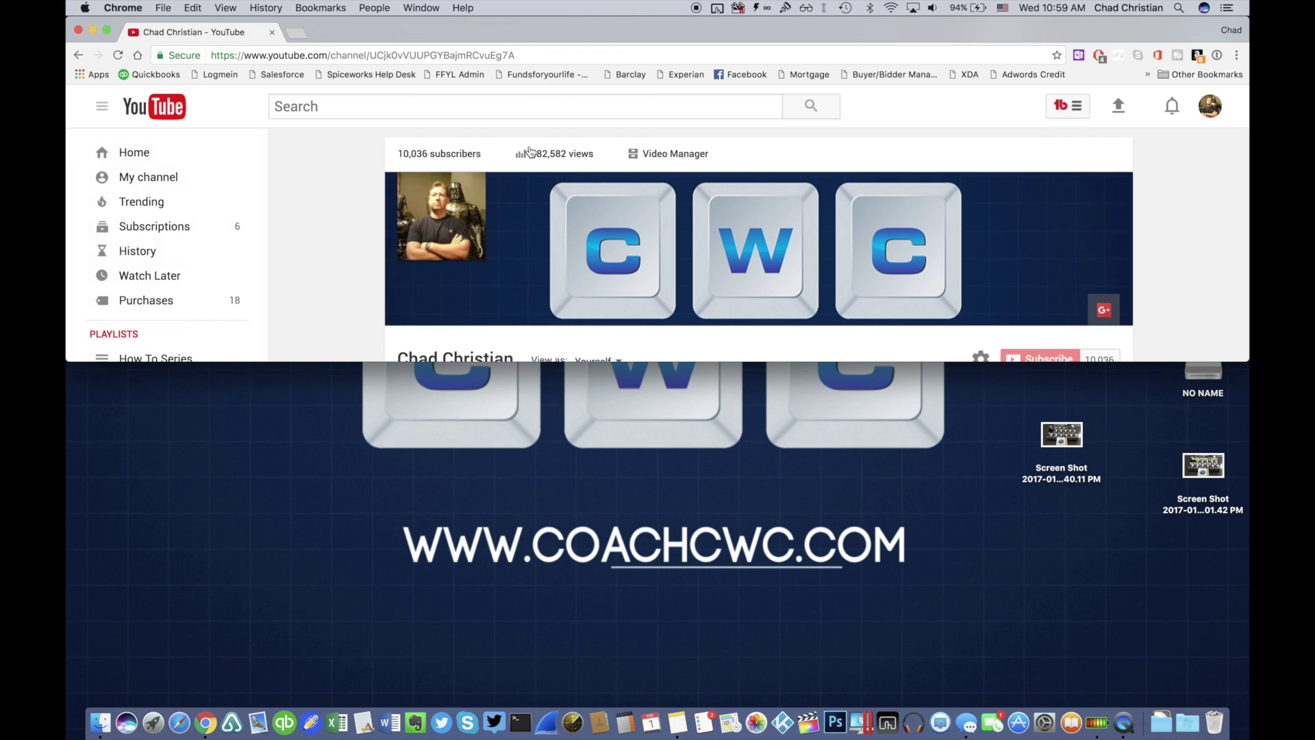
key(ctrl+alt+Down)
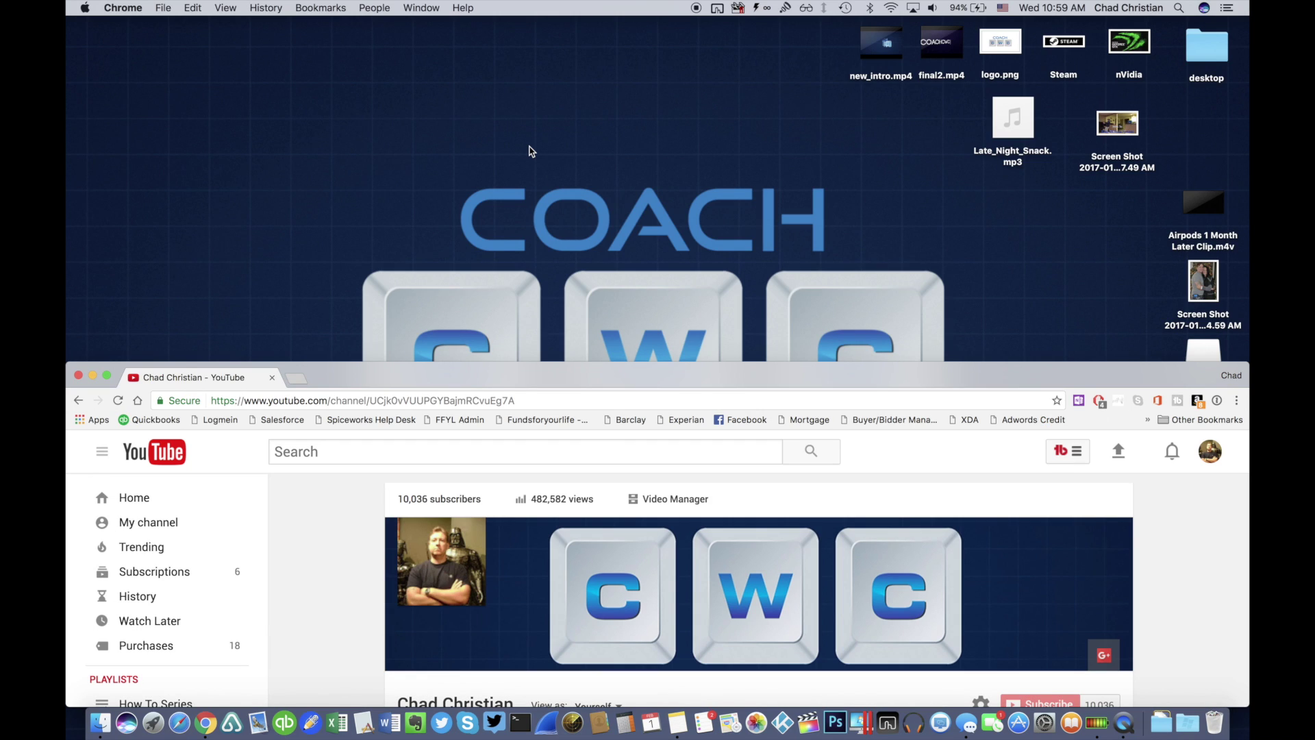
key(ctrl+alt+Up)
key(ctrl+alt+Return)
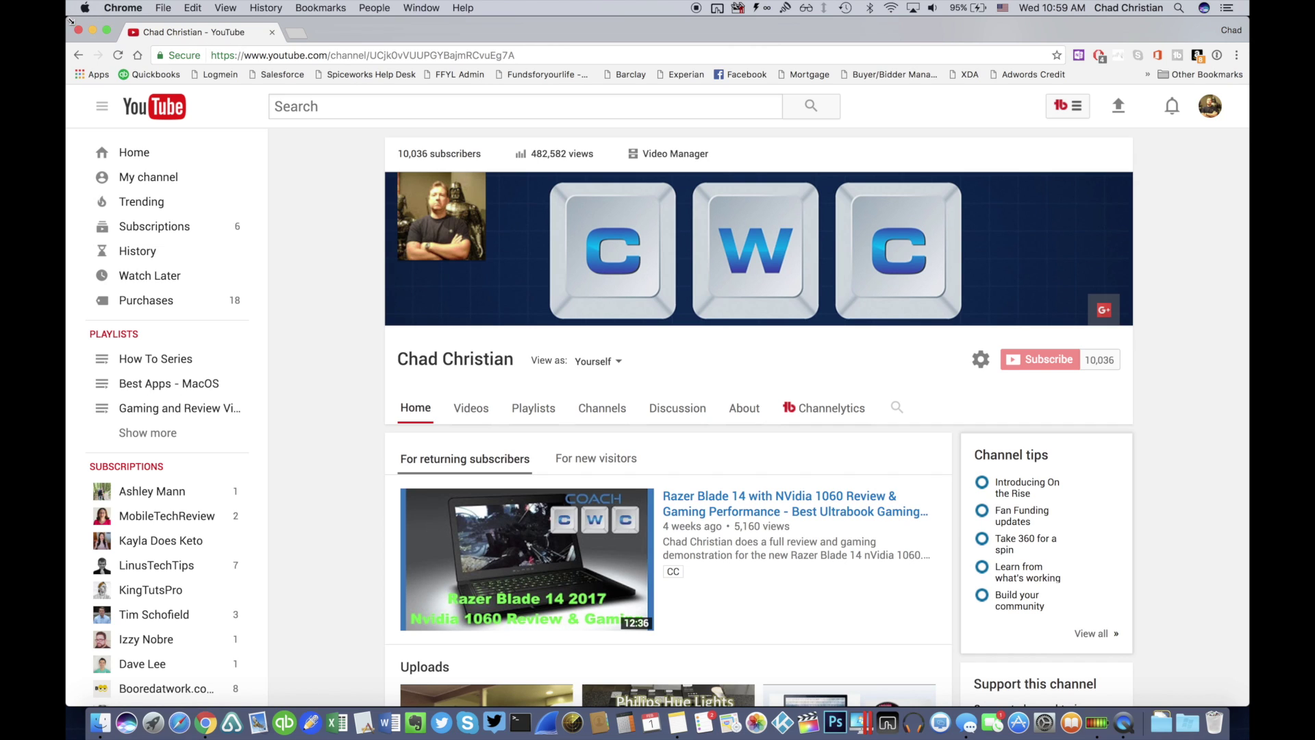
drag(68, 18, 531, 195)
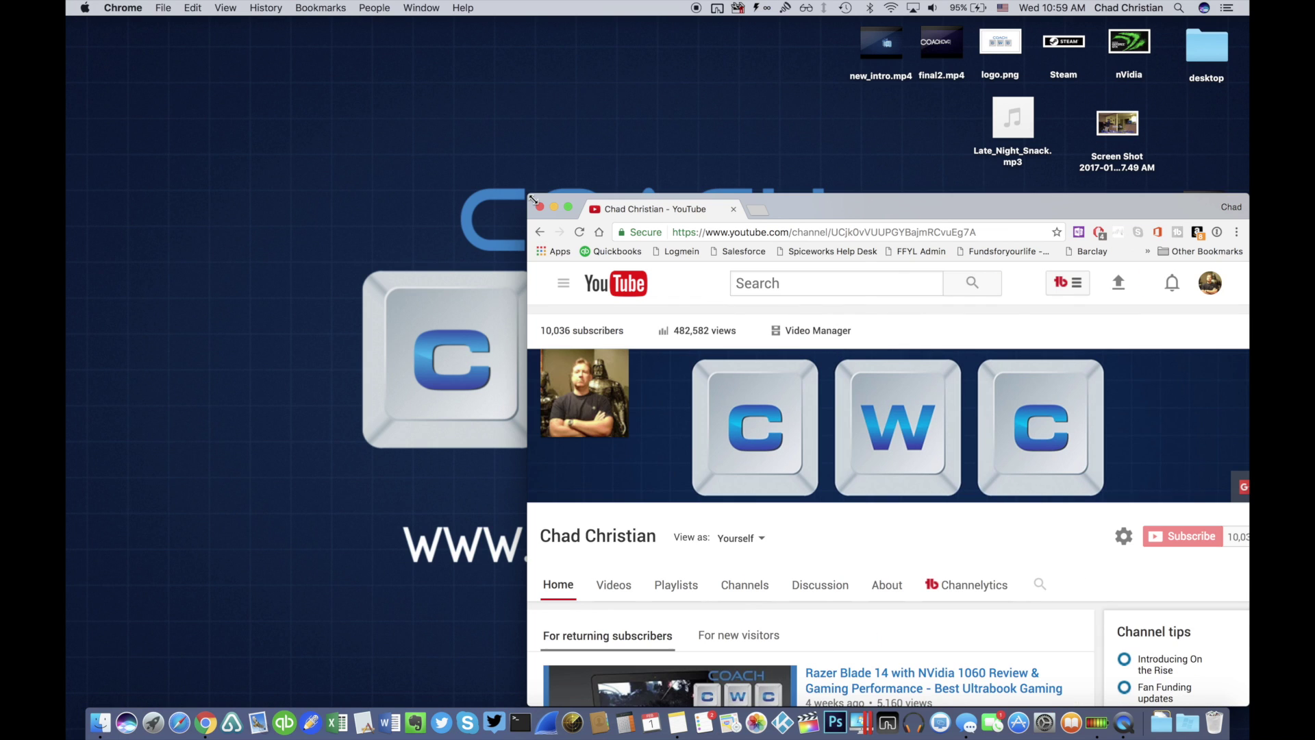
drag(809, 210, 67, 162)
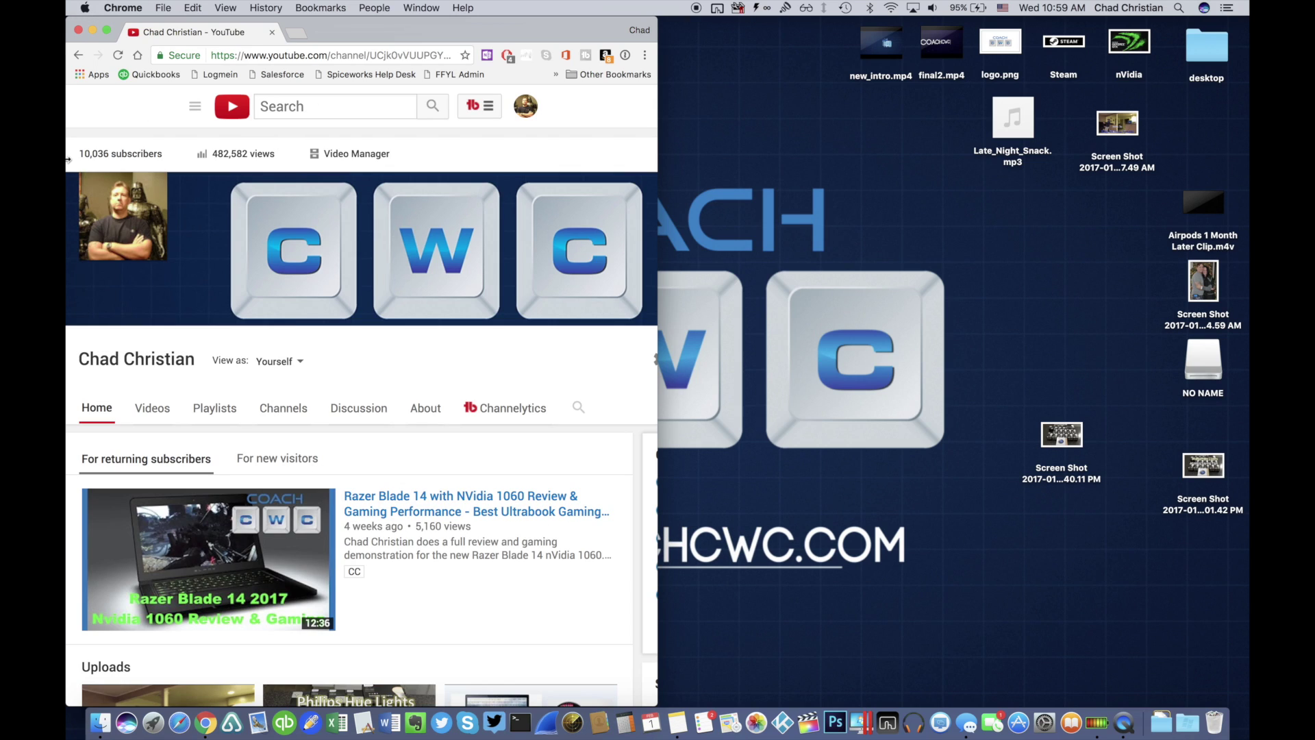
- Pull a new blank tab into its own window and snap it to the top half
click(302, 34)
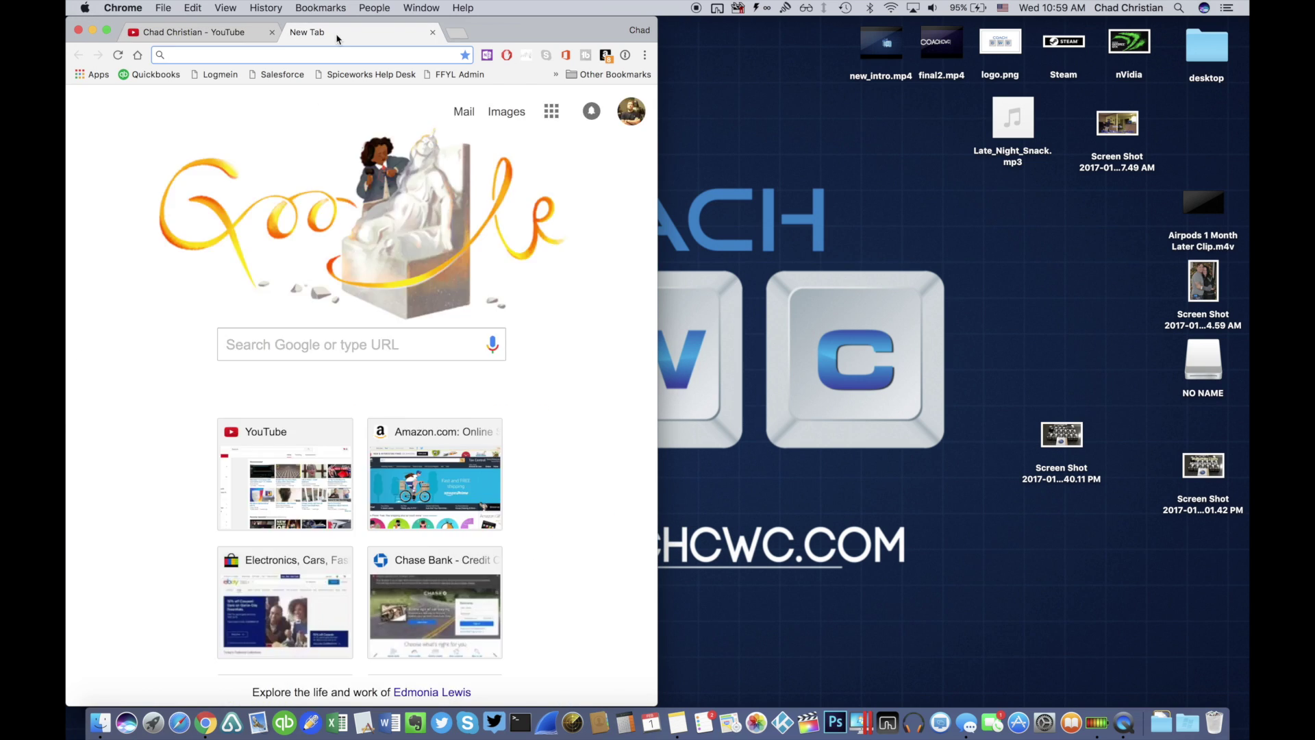
drag(335, 84, 1131, 190)
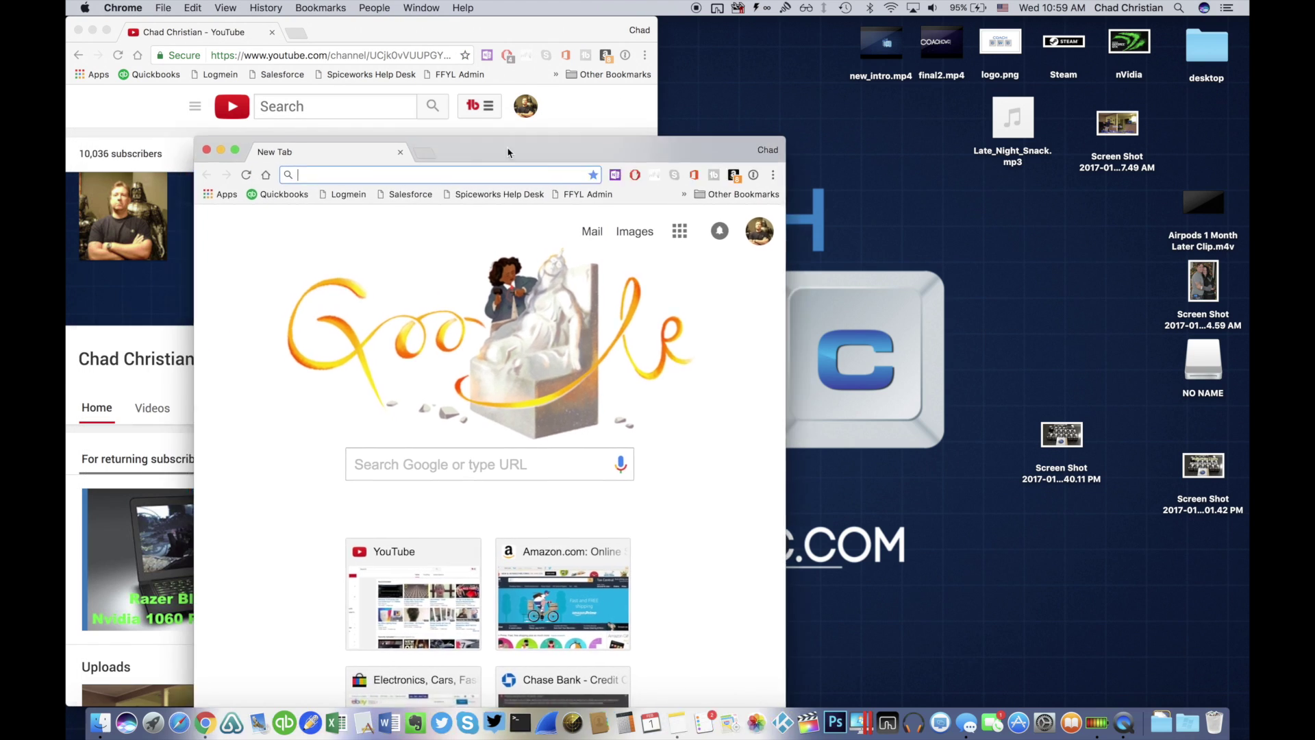
key(super+alt+Right)
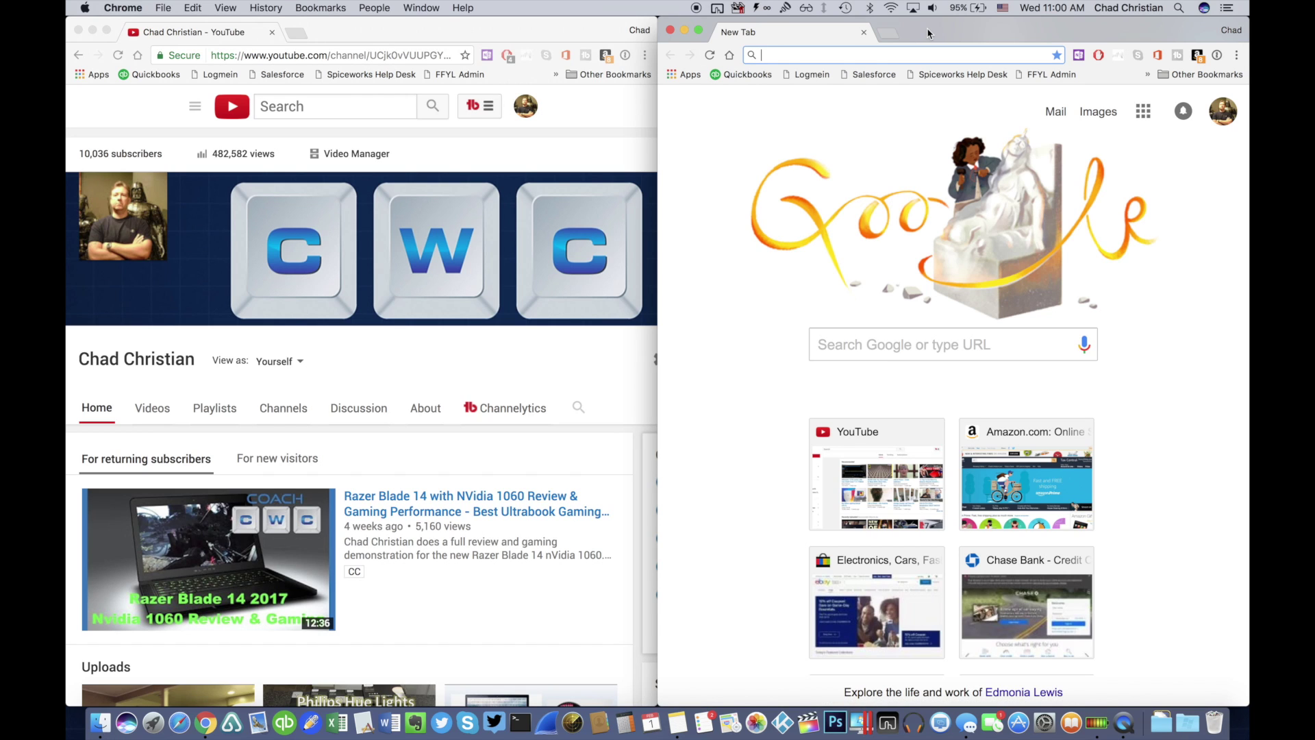
key(super+alt+Up)
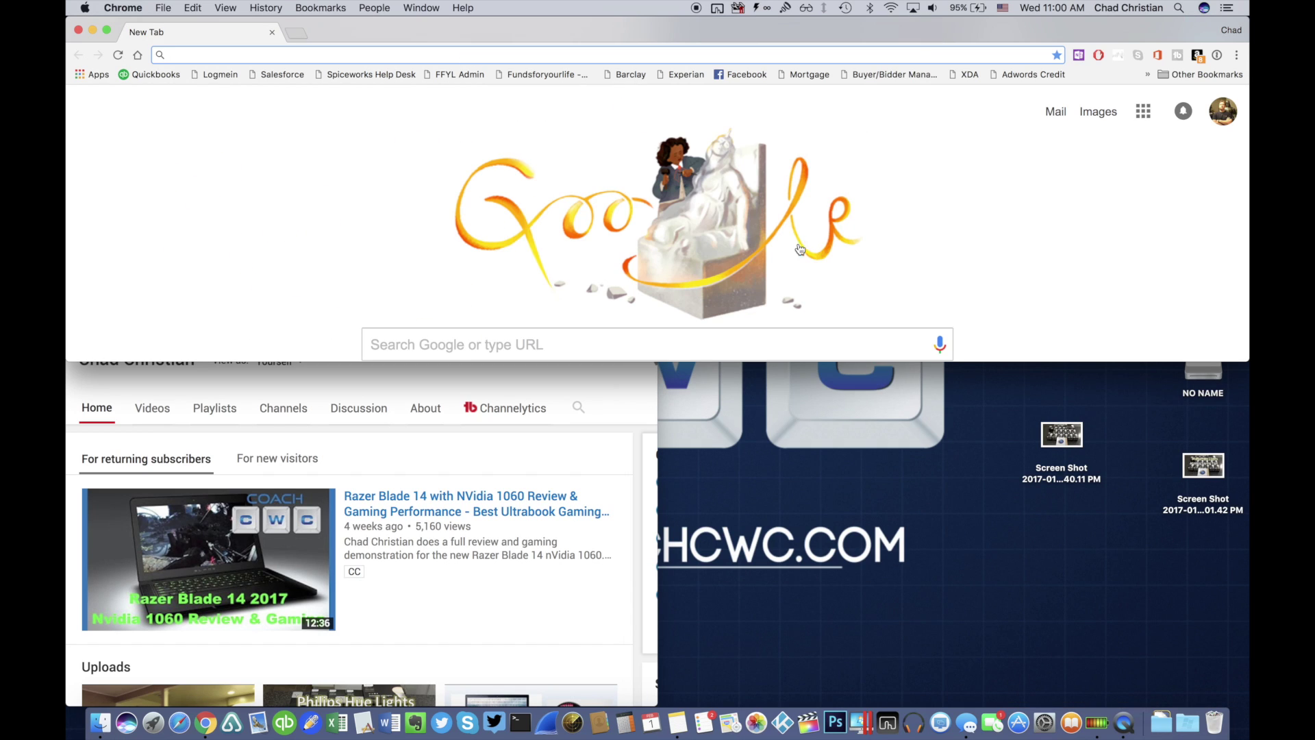
- Snap the YouTube window to the bottom half and reactivate the new-tab window
click(642, 399)
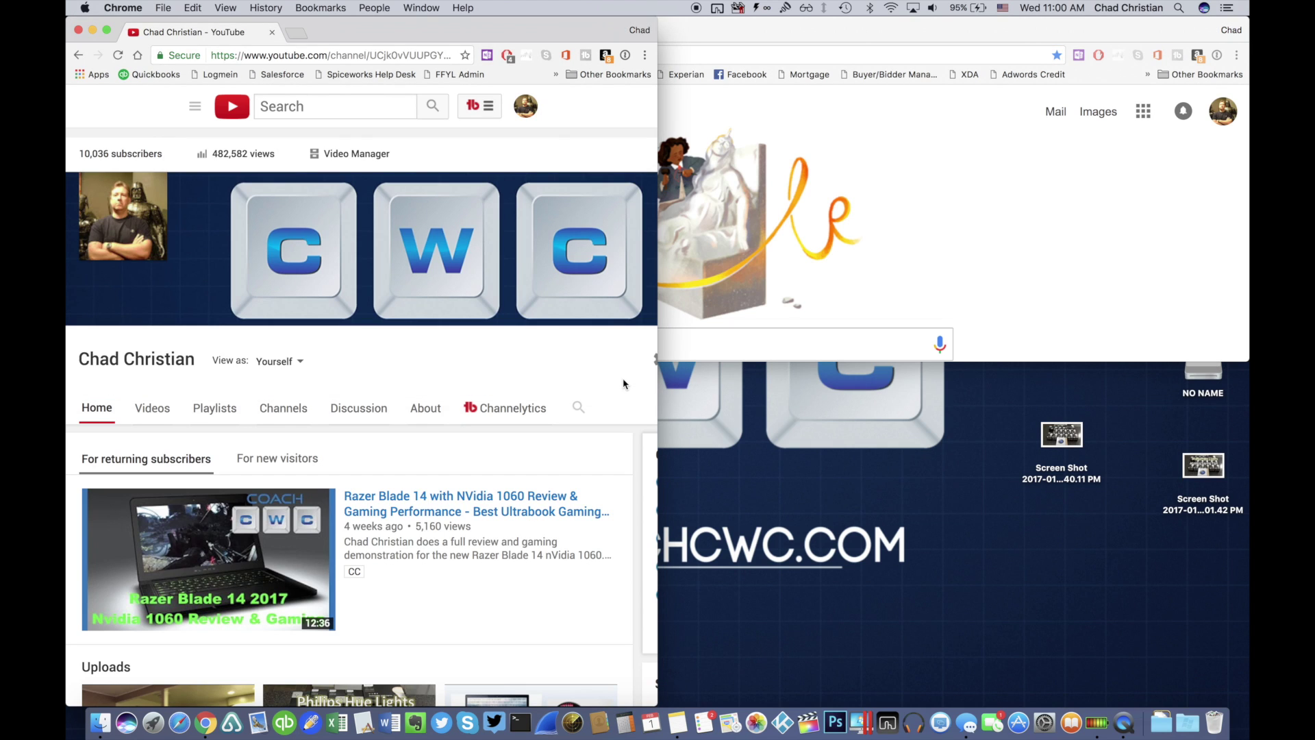
key(super+alt+Down)
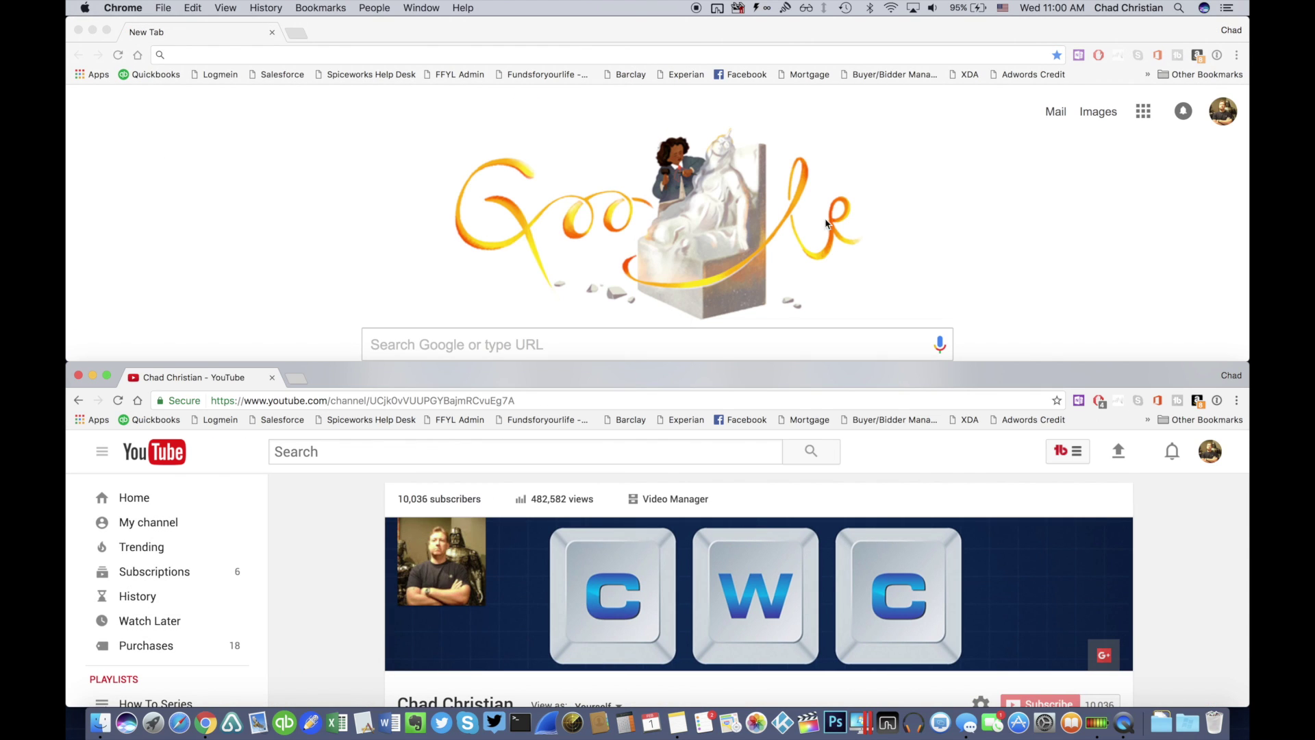
scroll(859, 211, down, 5)
scroll(860, 211, up, 5)
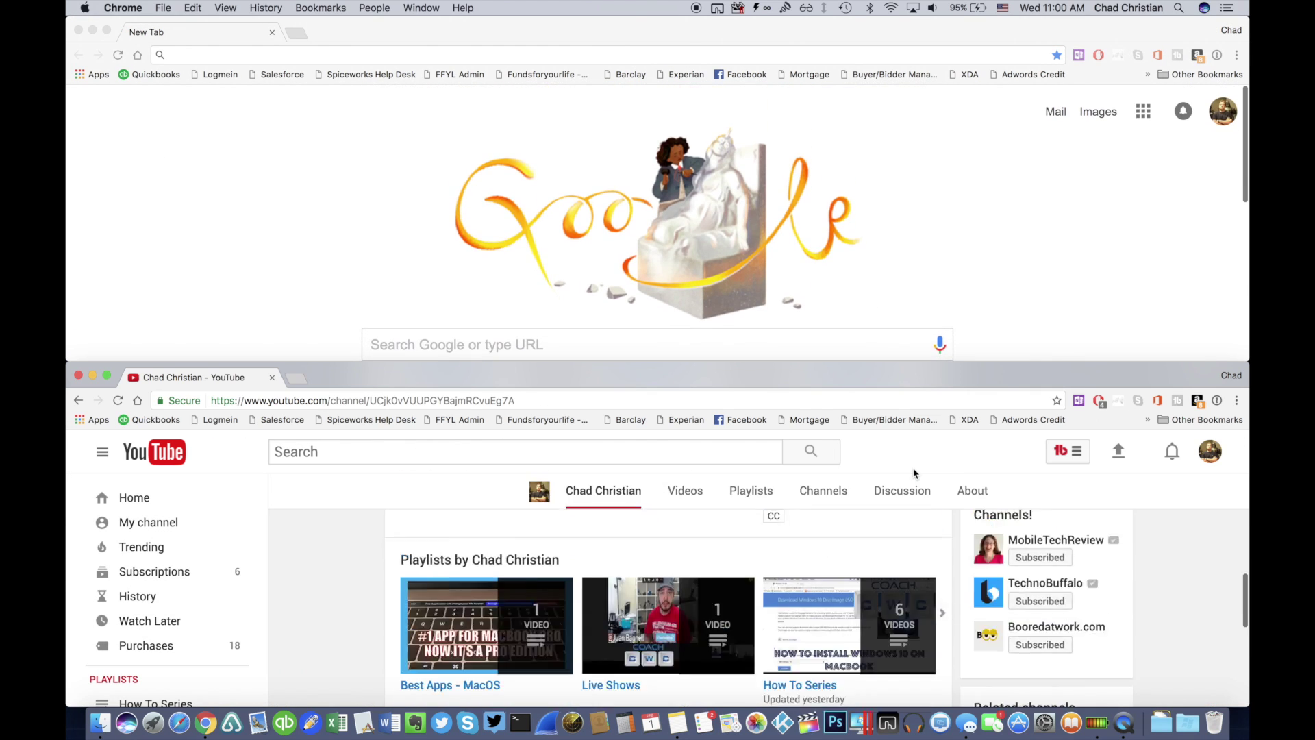
click(1041, 178)
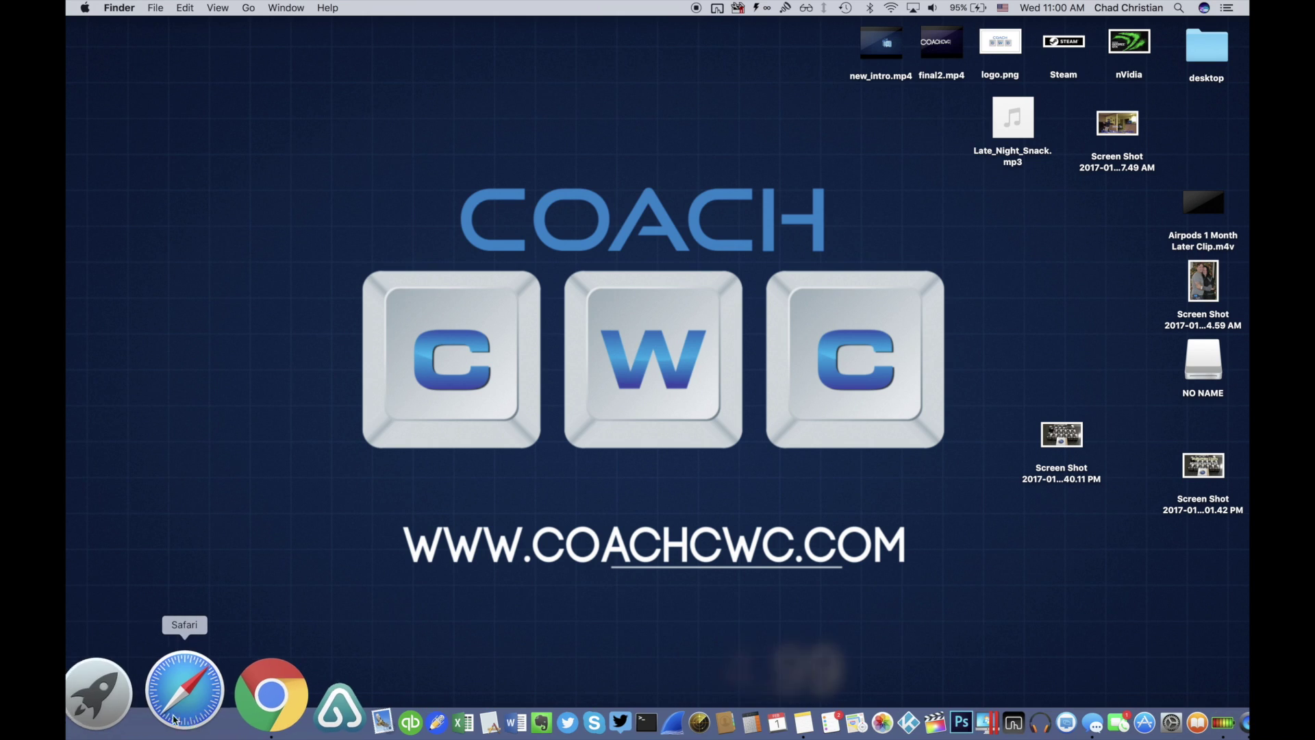
- Open Launchpad and launch Boom 2 from the second page of apps
click(149, 713)
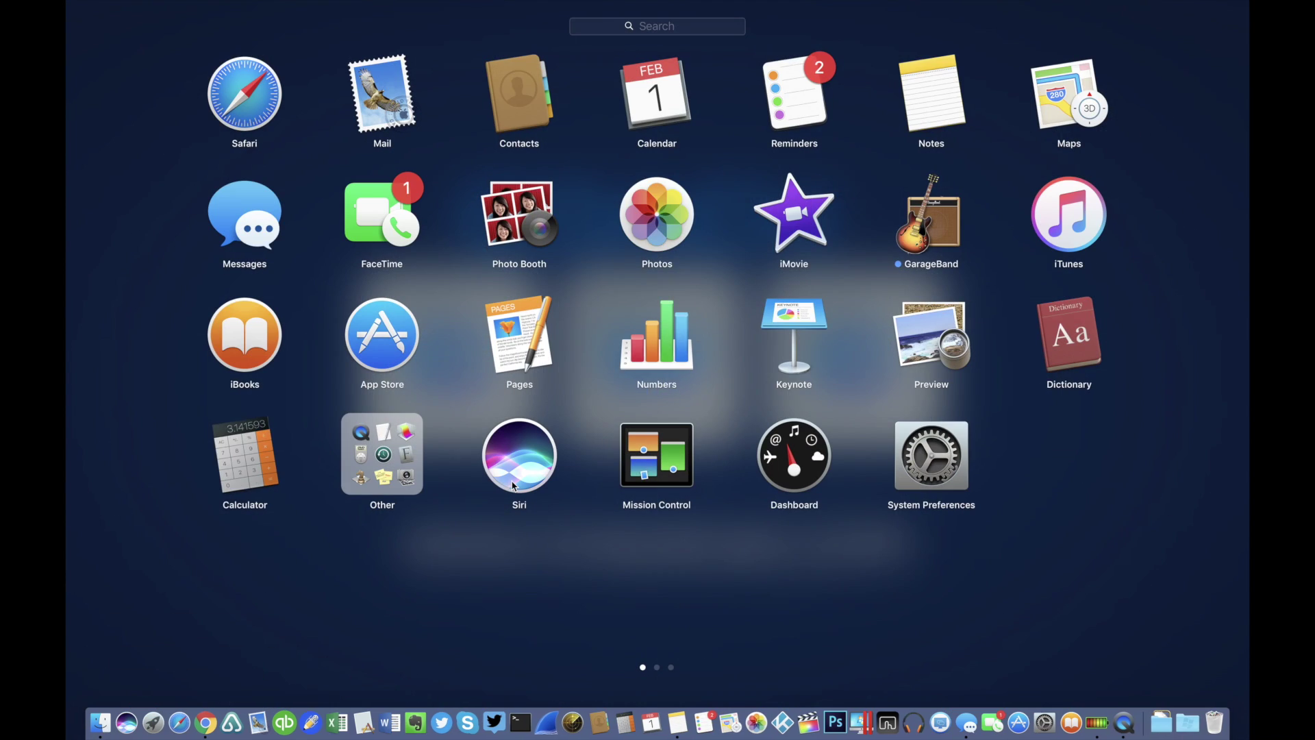
scroll(512, 485, right, 5)
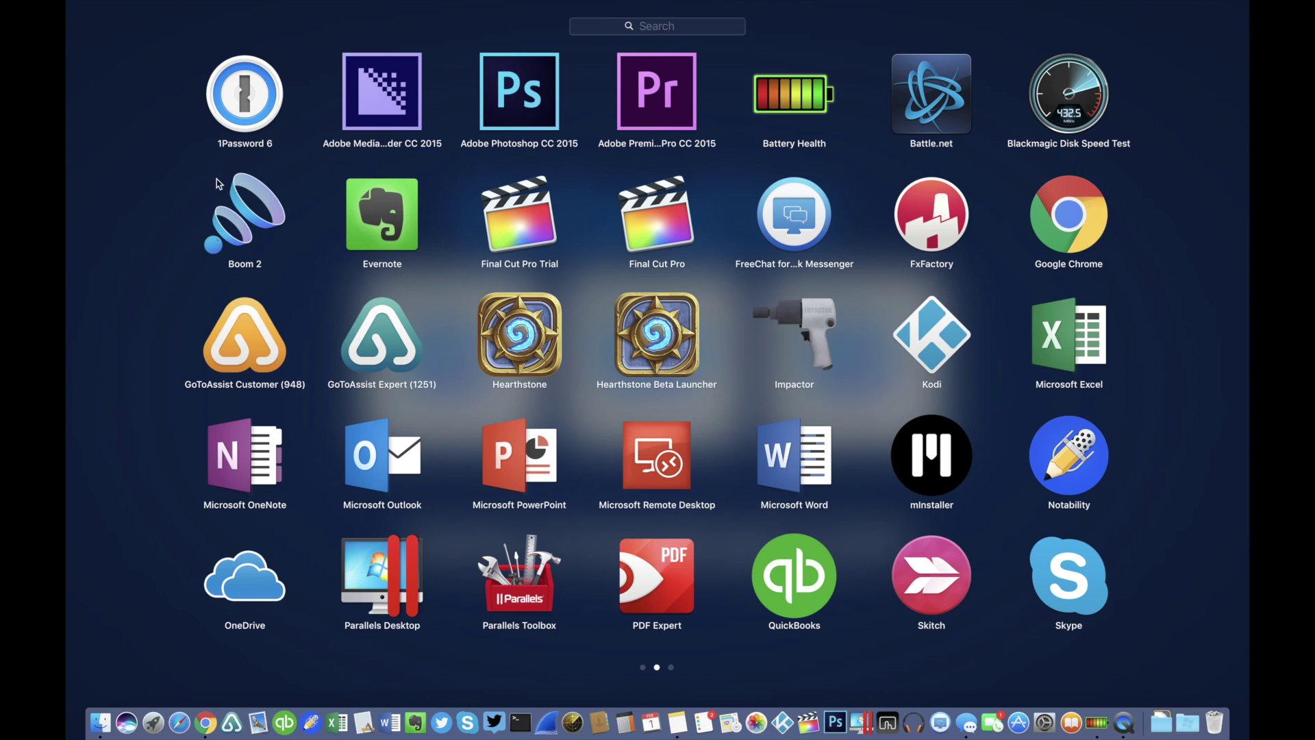
click(248, 220)
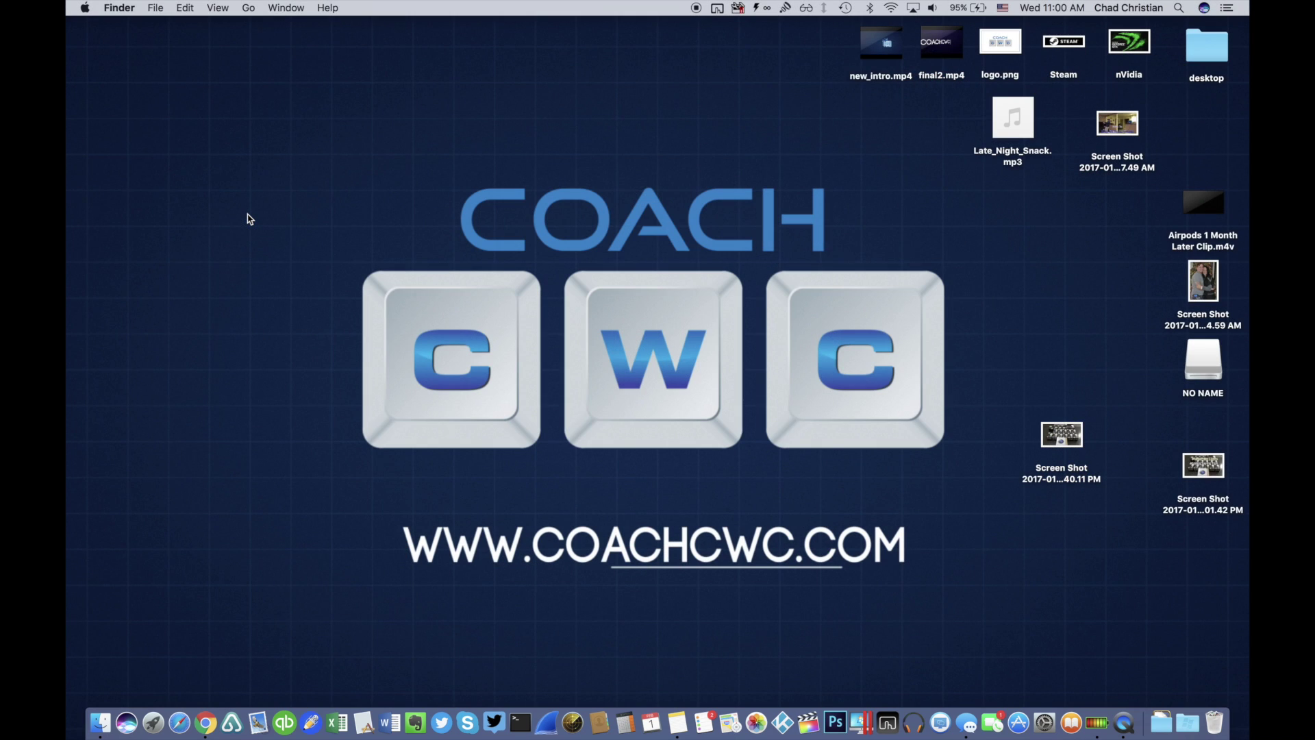
- Open the full Boom 2 window and turn the Boom volume down from full
click(786, 10)
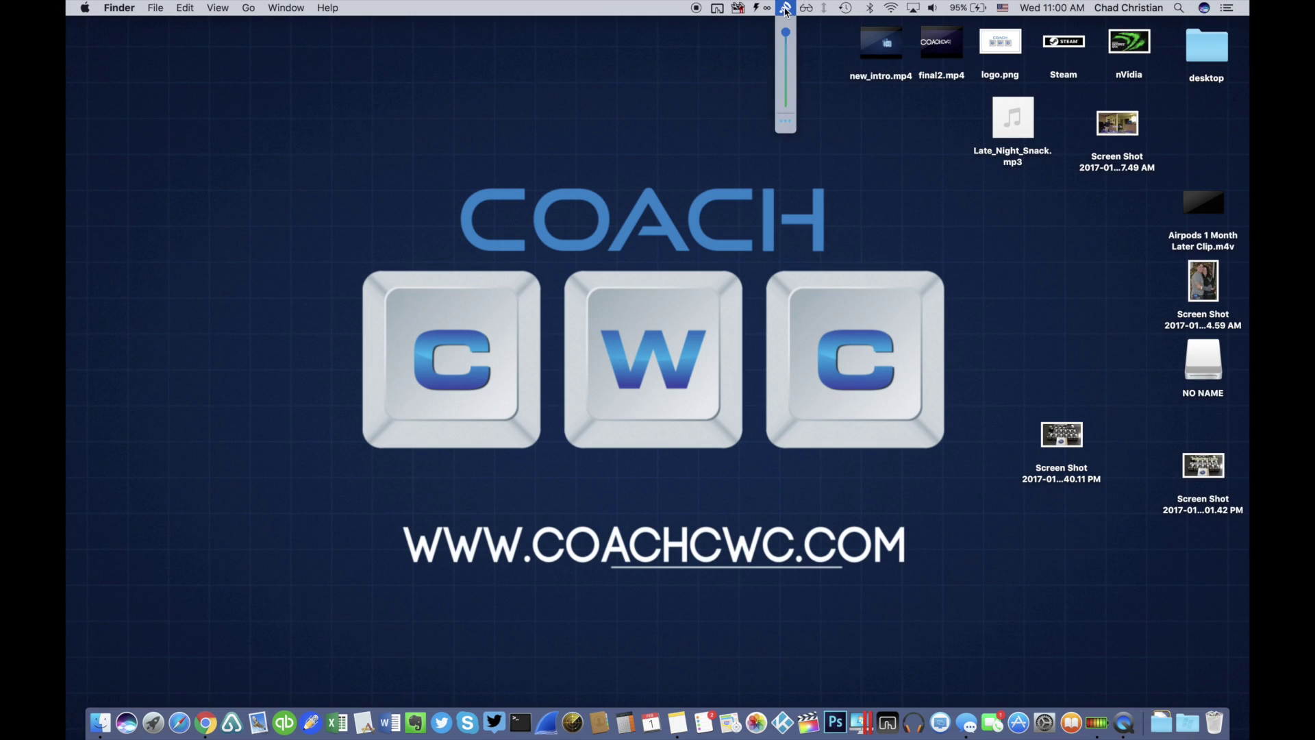
click(786, 126)
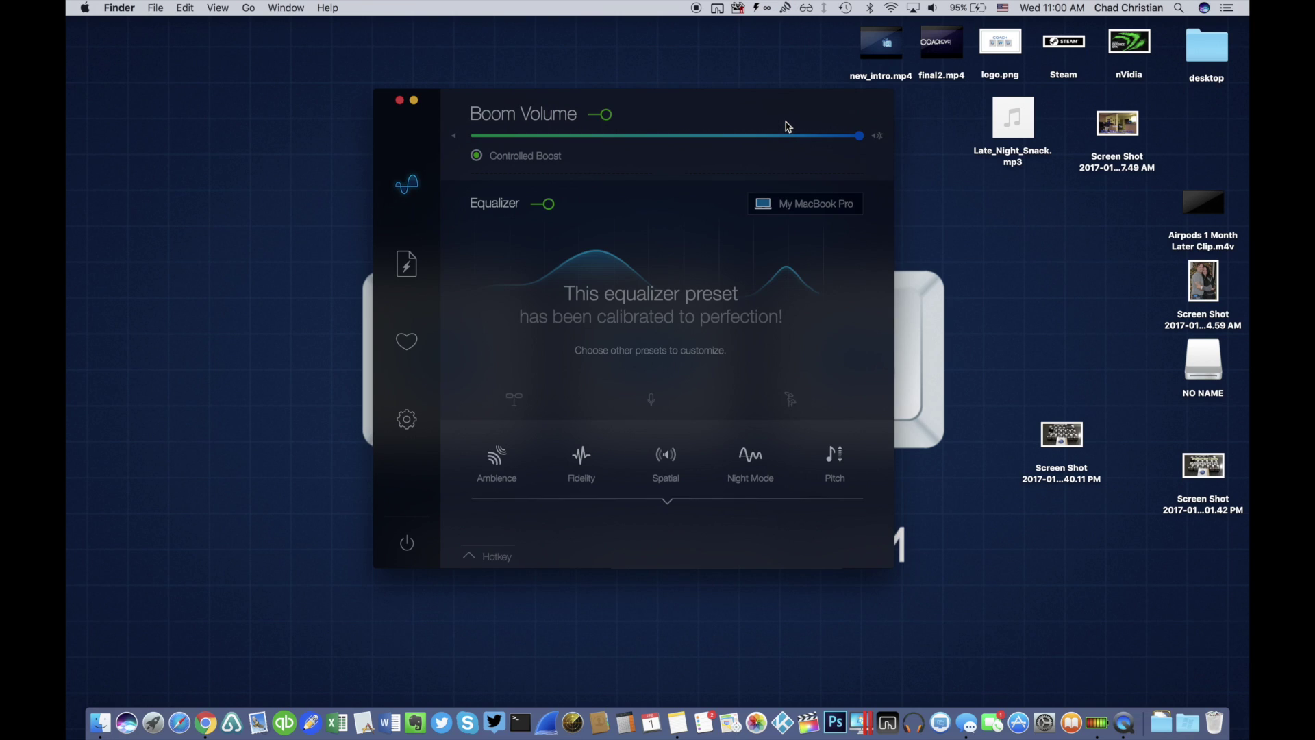
click(785, 11)
mouse_move(786, 34)
mouse_down()
mouse_move(786, 72)
mouse_move(784, 21)
mouse_up()
- Apply the 60's equalizer preset, boosting the 20kHz band and adjusting the 2.5kHz band
click(539, 206)
click(538, 205)
click(799, 213)
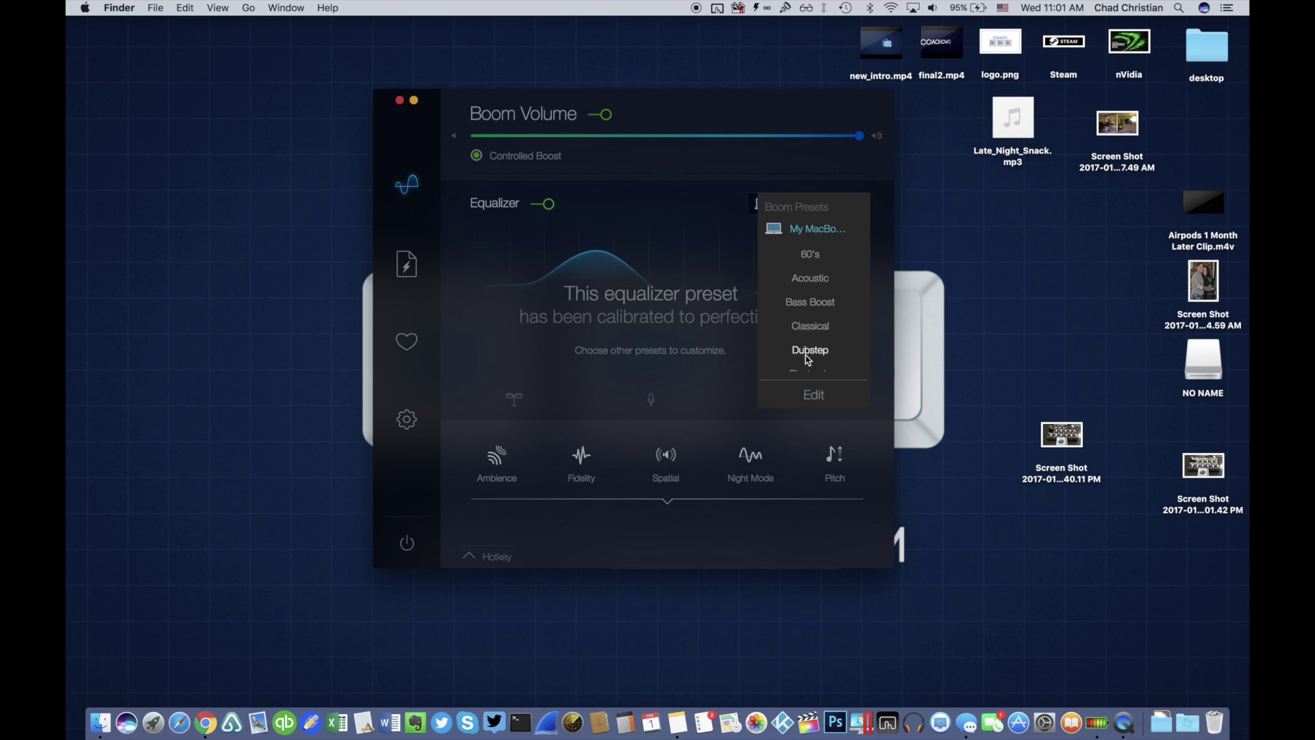
click(815, 258)
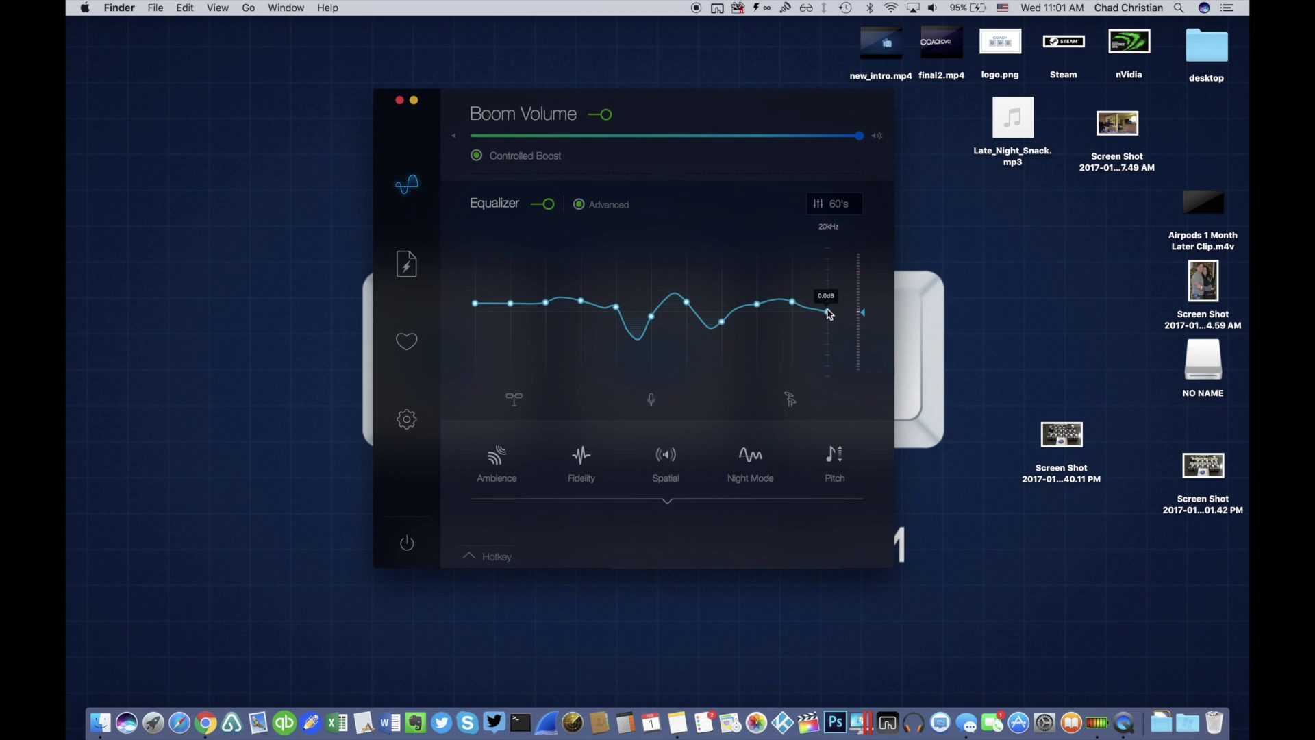
drag(828, 311, 828, 271)
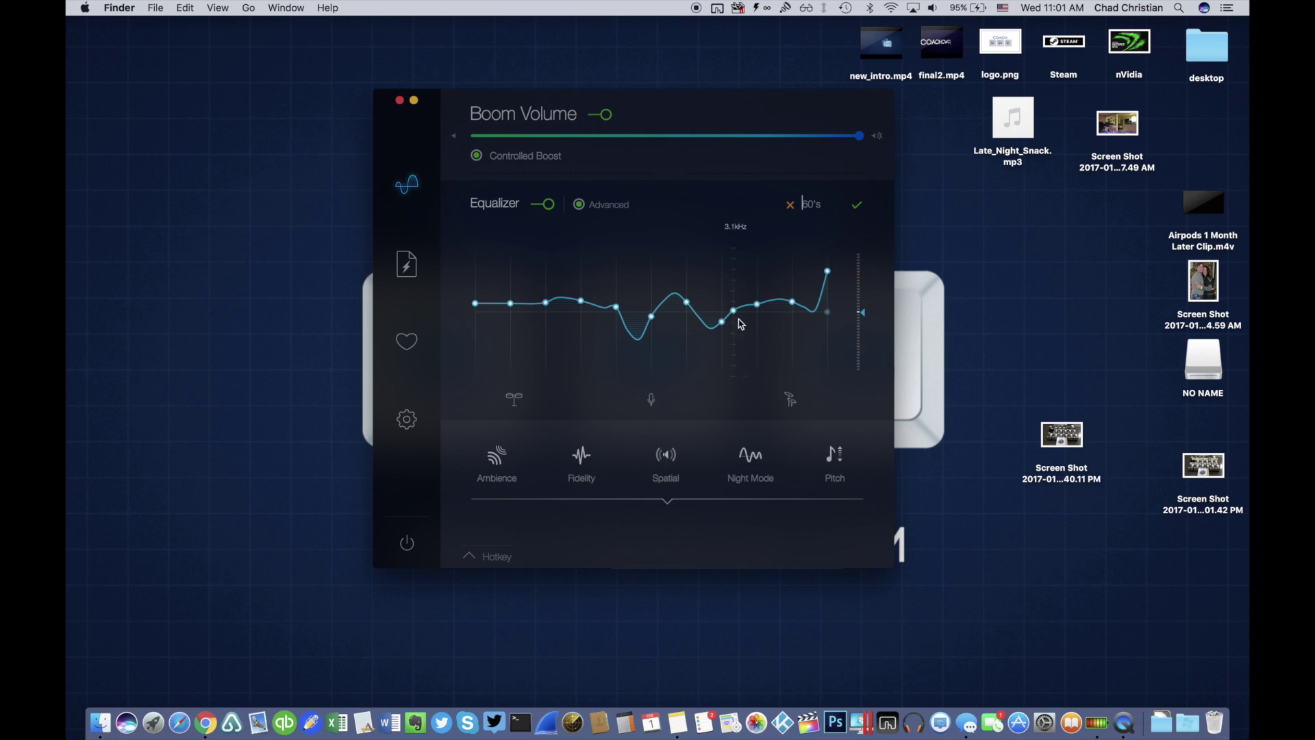
drag(721, 322, 719, 284)
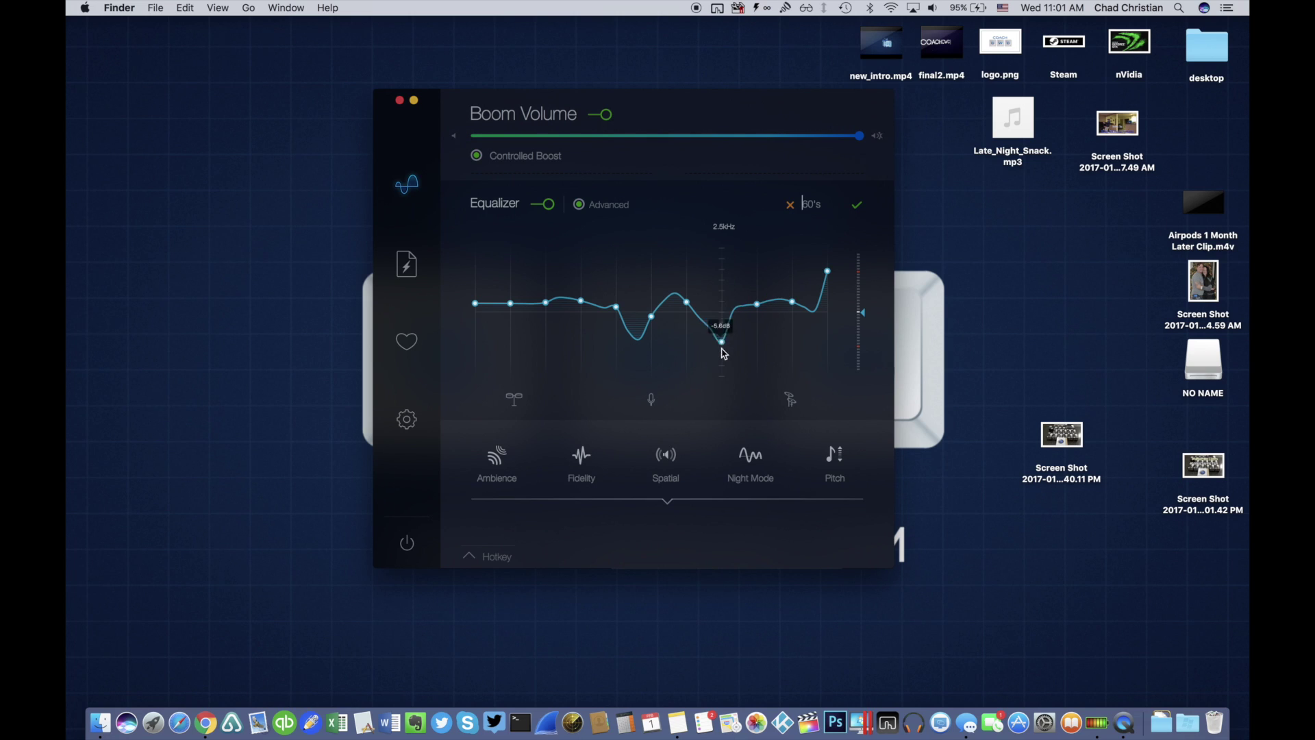
drag(720, 285, 720, 339)
- Show the fine-grained equalizer nodes for the treble, mid and bass bands
click(789, 398)
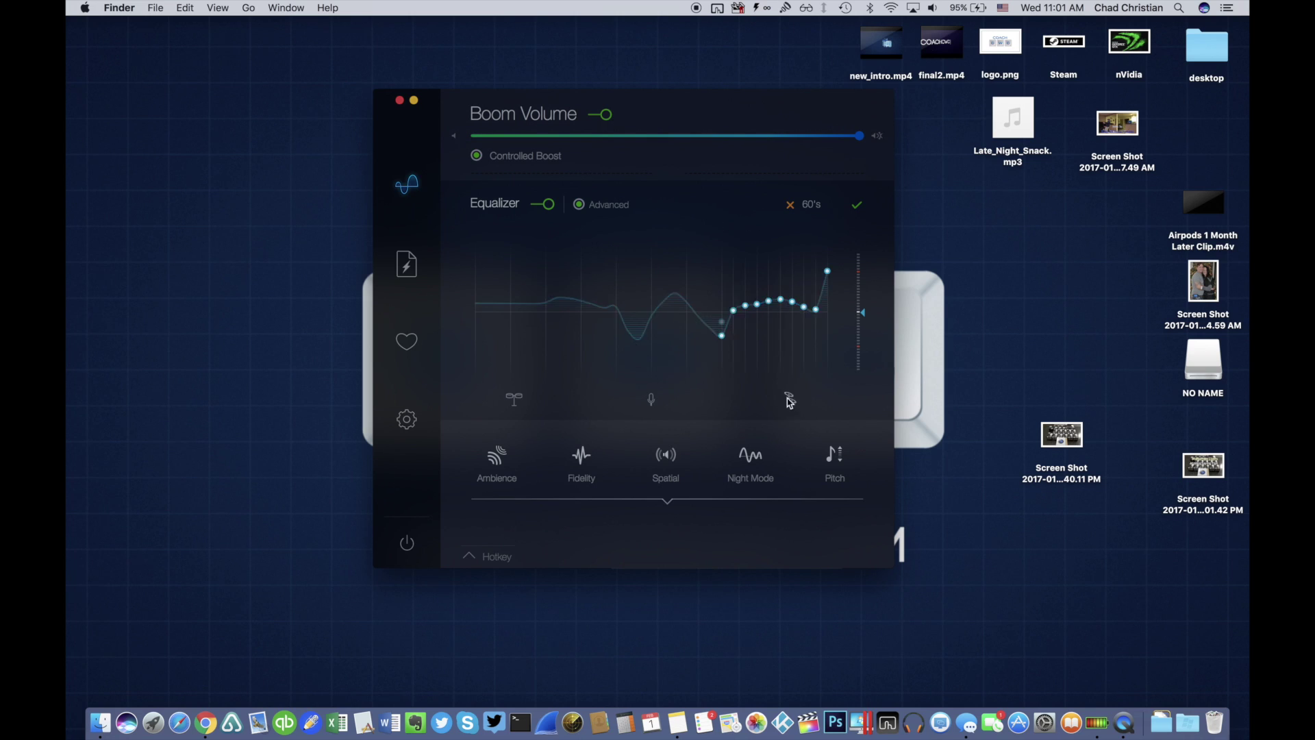
click(651, 400)
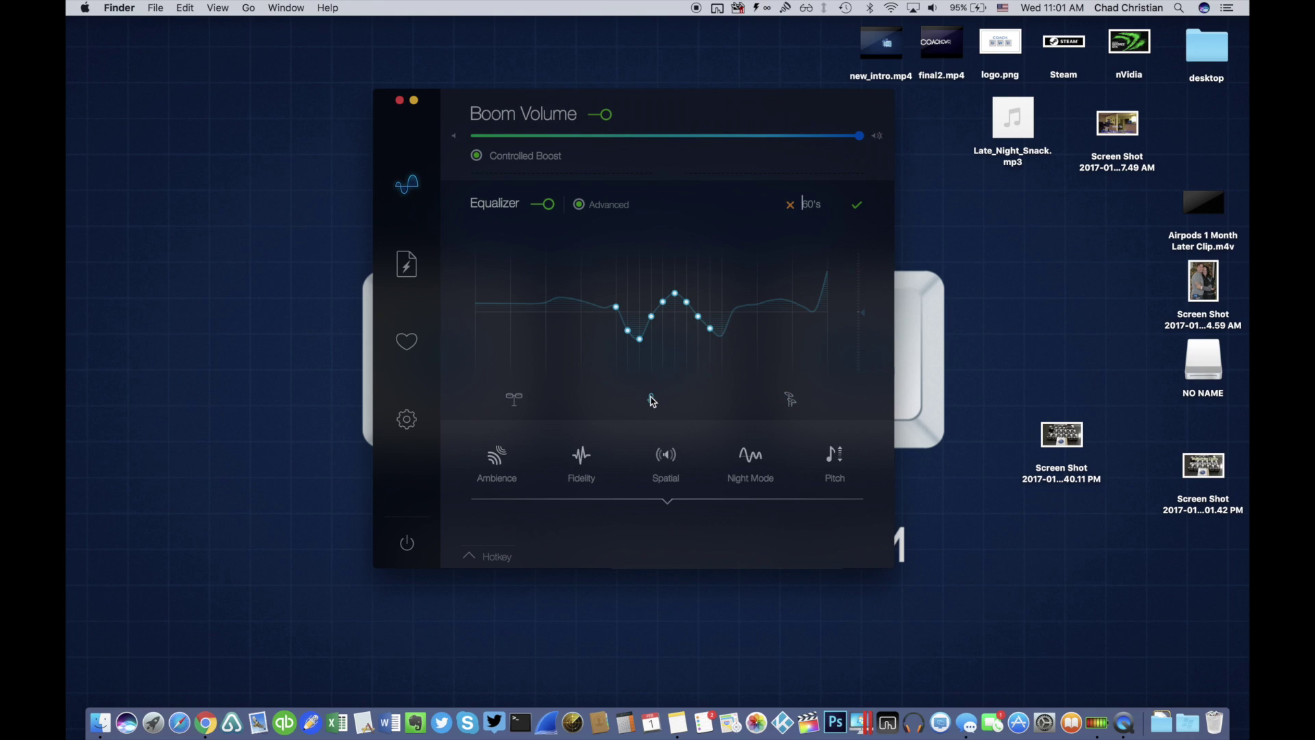
click(514, 400)
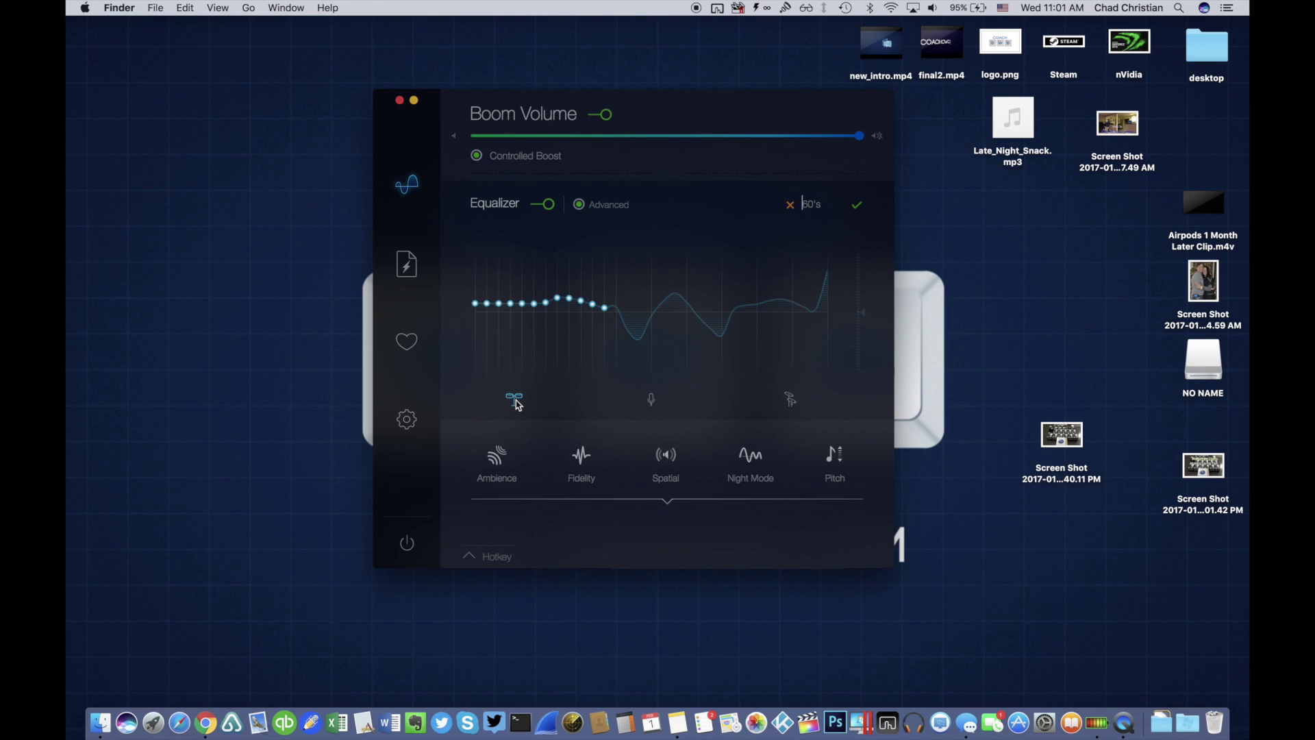
- Preview the Ambience, Fidelity, Spatial, Night Mode and Pitch effects, then open File Boosting
click(511, 458)
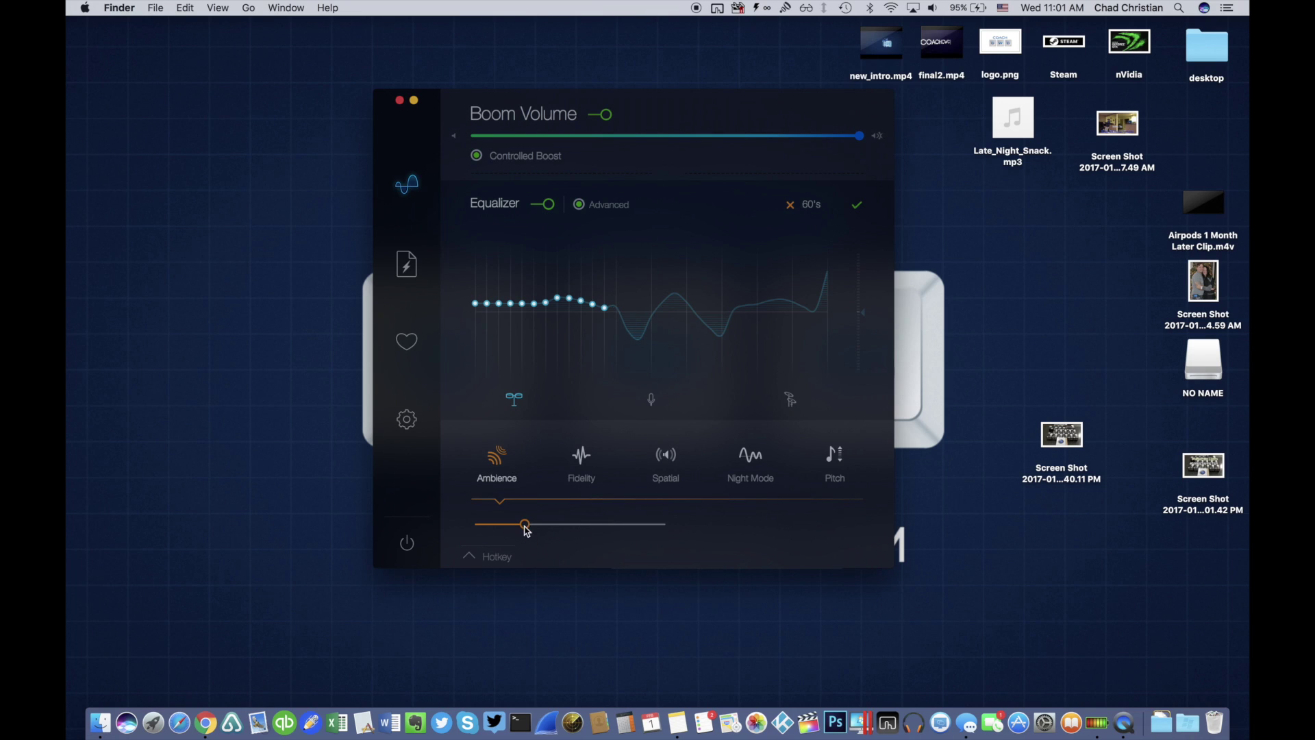
click(582, 458)
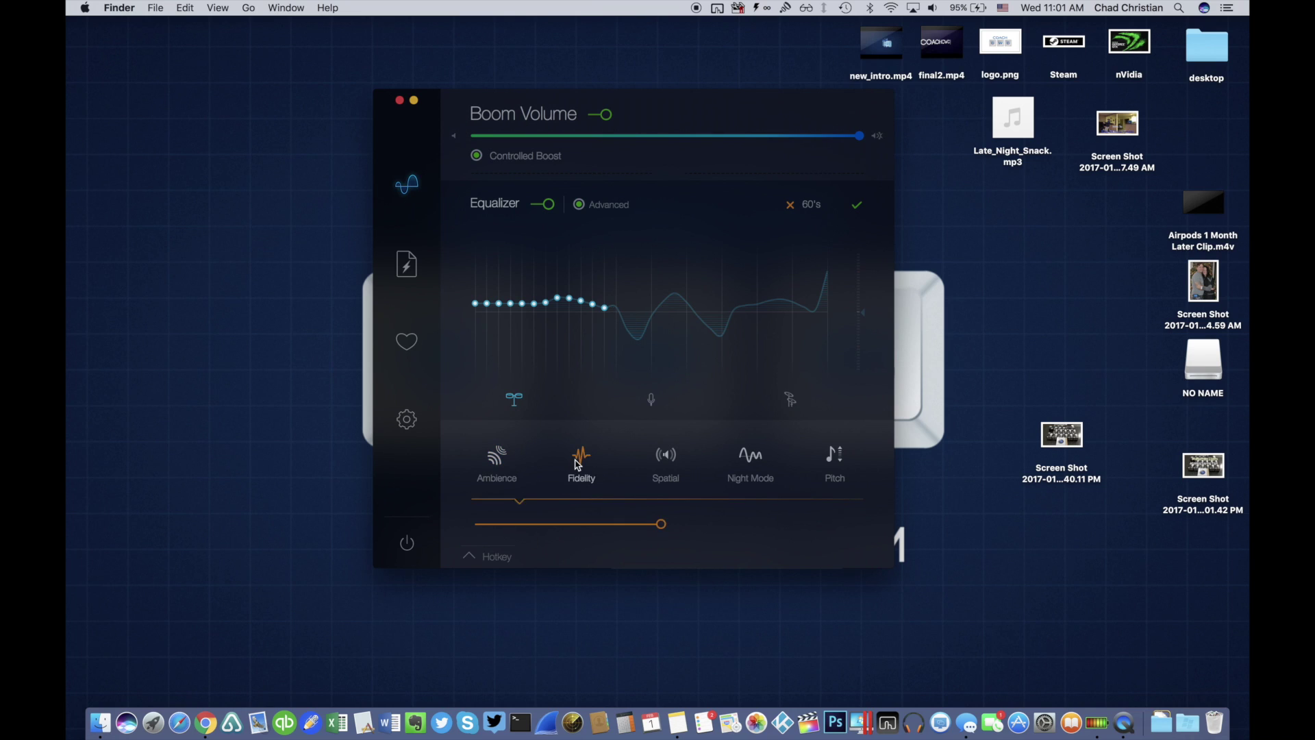
click(669, 461)
click(751, 460)
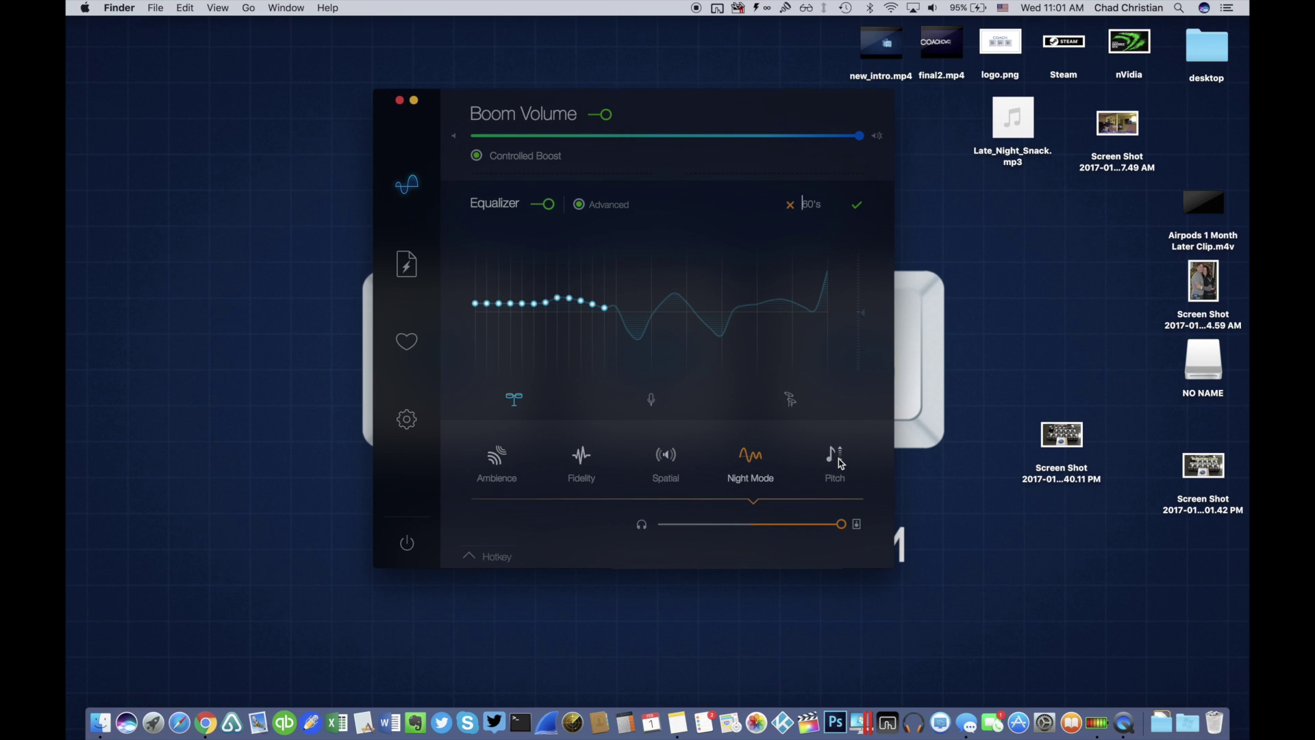
click(839, 463)
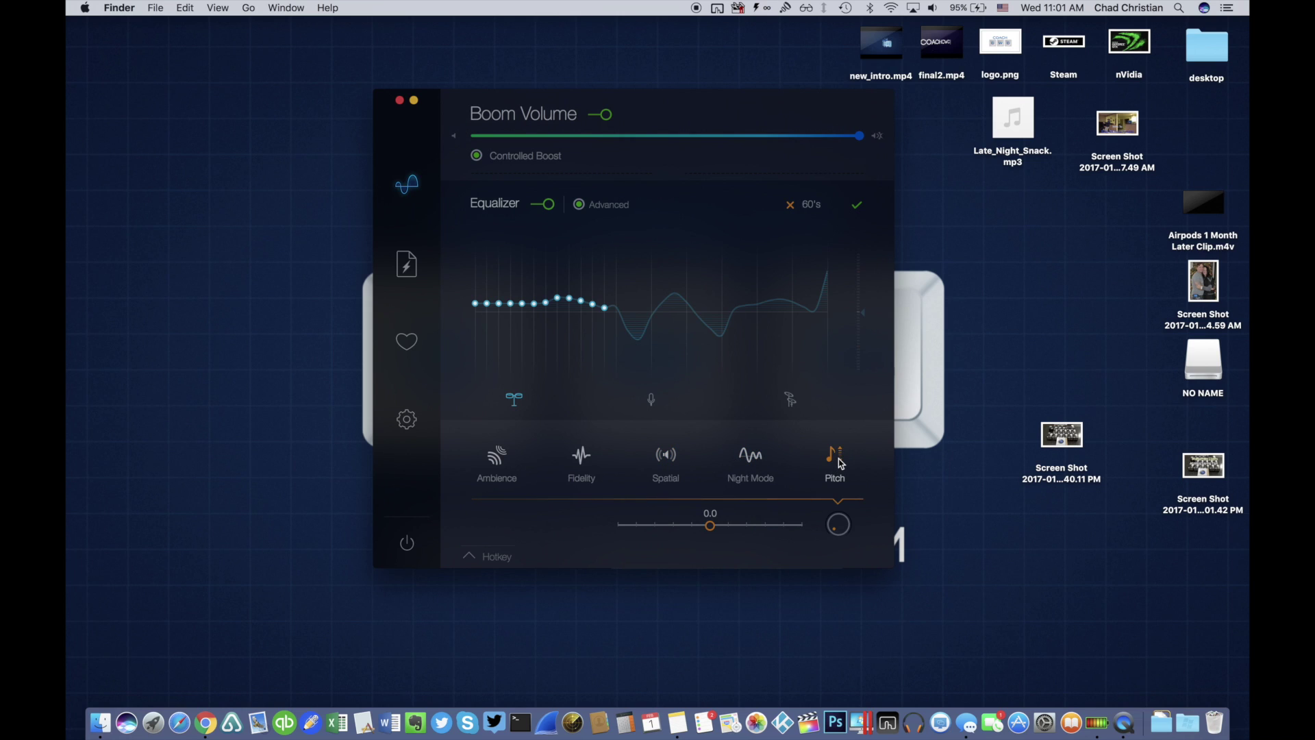
click(408, 265)
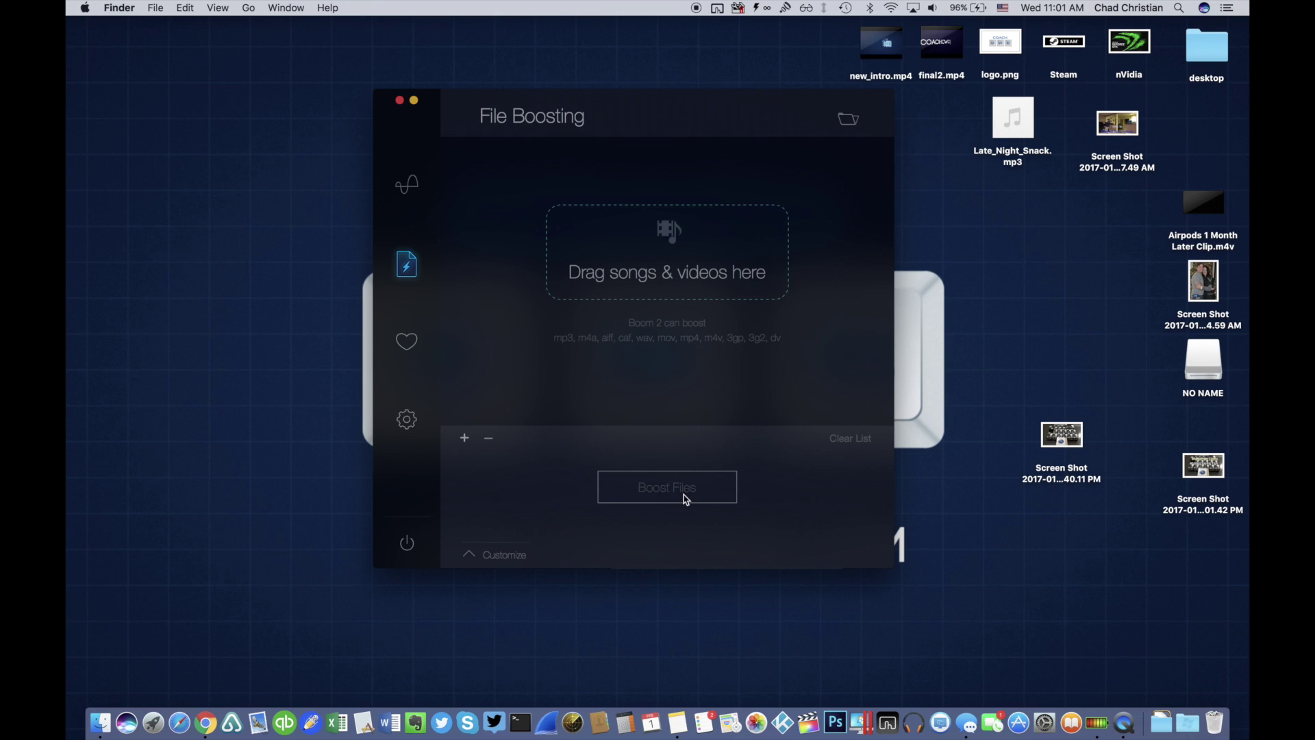
- From Boom 2's help page and preferences, open the Boom Remote iOS page, skipping iTunes
click(407, 345)
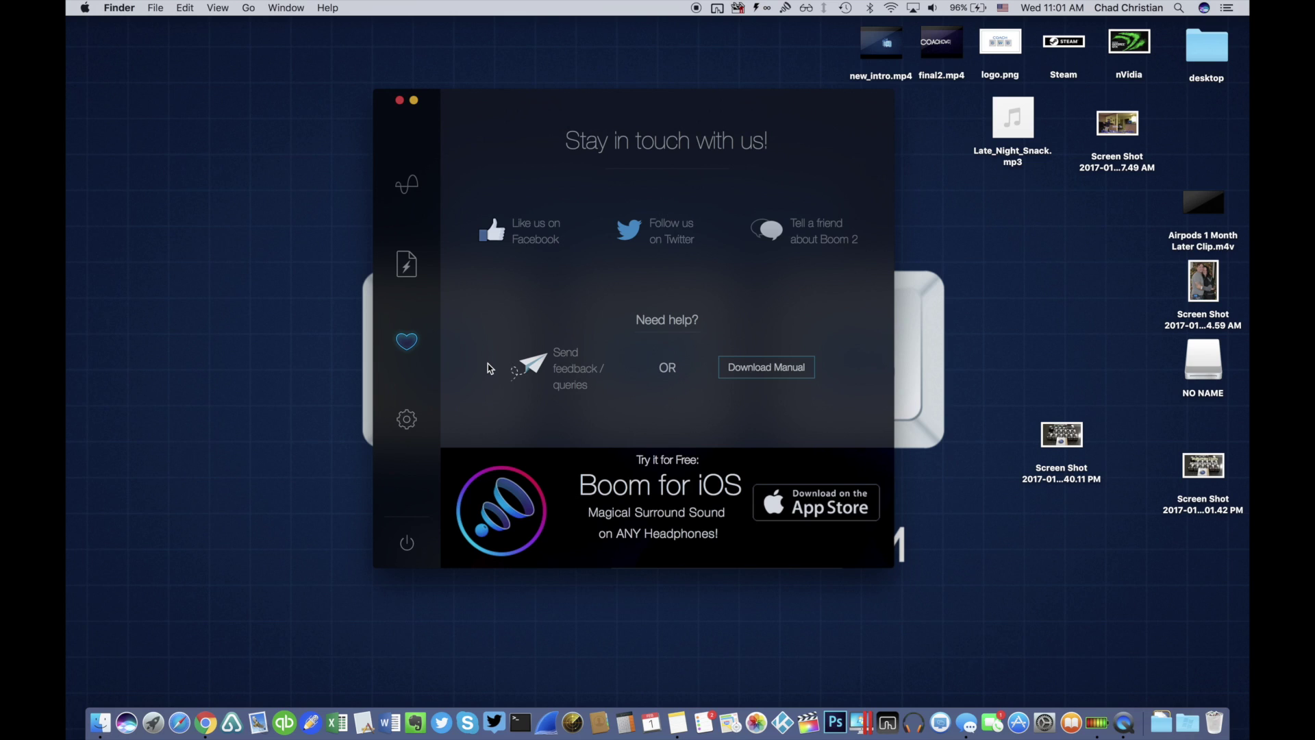
click(408, 421)
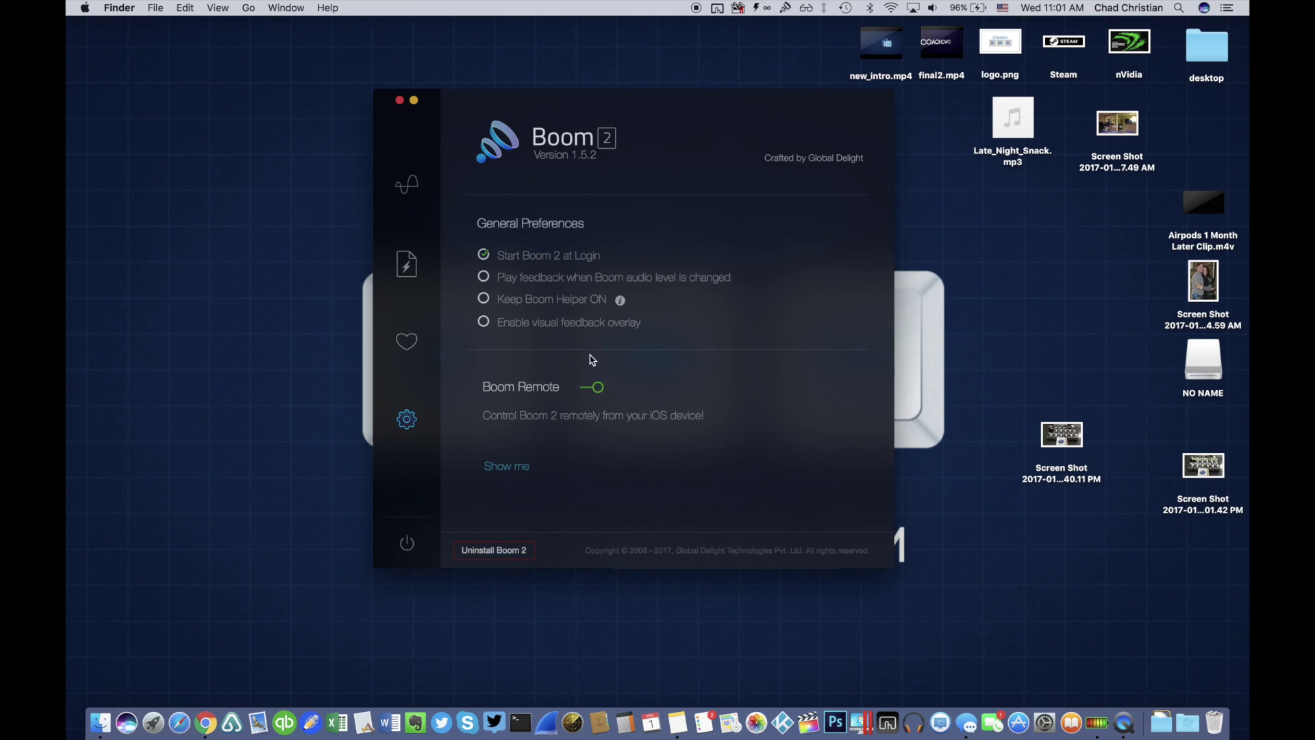
click(521, 471)
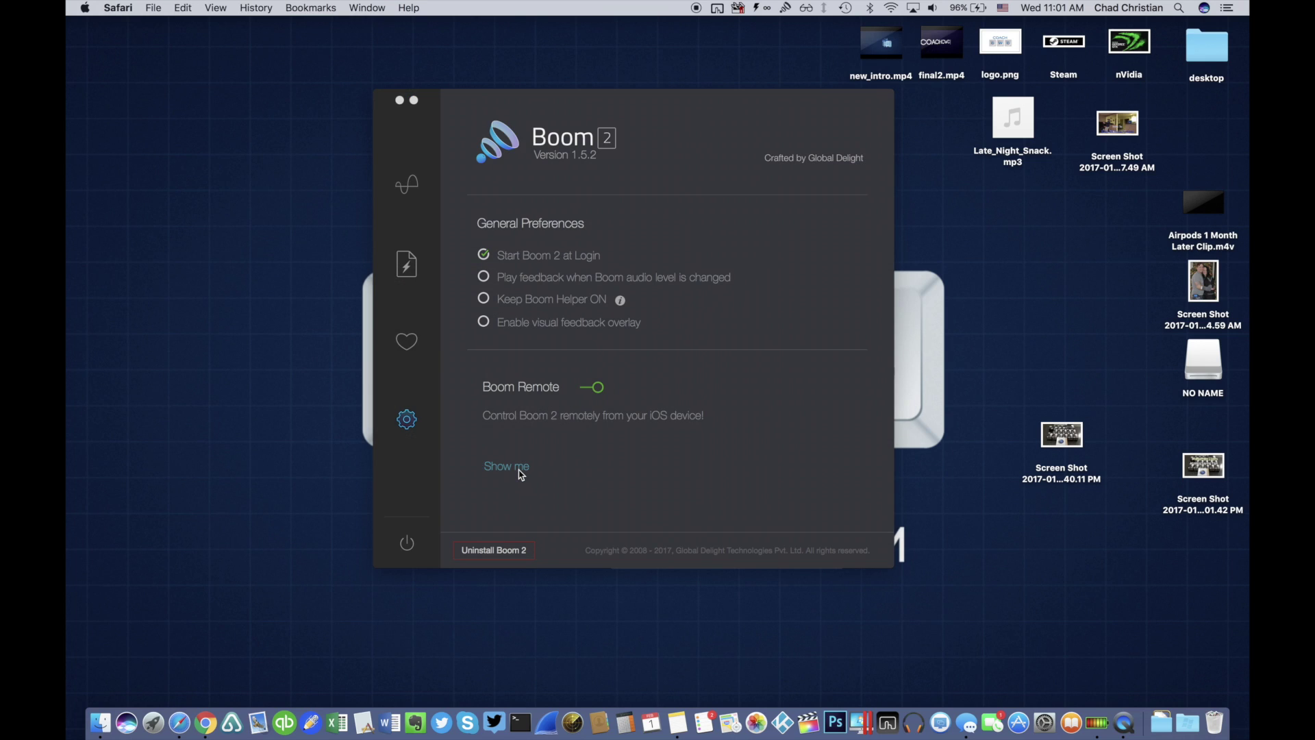
click(120, 7)
- Dismiss iTunes, look over the Boom 2 Remote page, then quit Safari
click(144, 177)
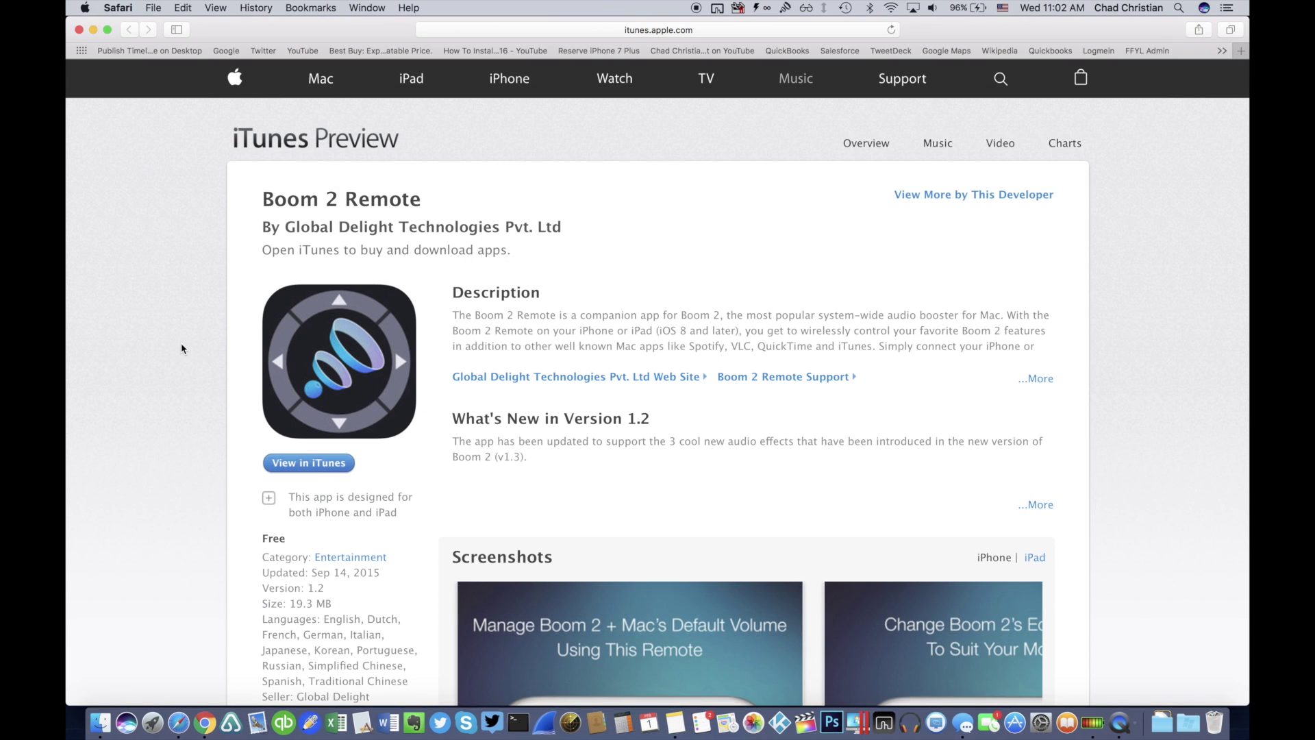
scroll(213, 430, down, 3)
scroll(215, 429, down, 1)
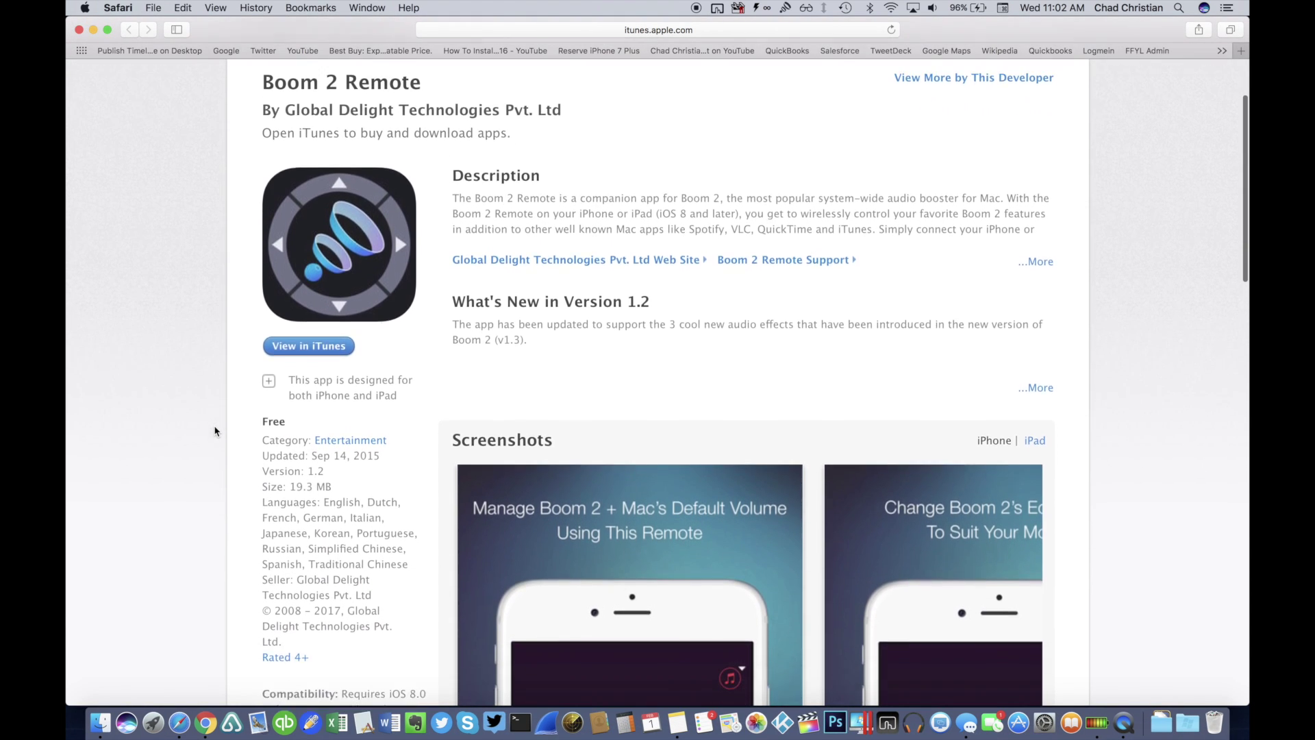
scroll(214, 430, down, 2)
scroll(215, 430, down, 2)
scroll(214, 430, down, 2)
scroll(215, 429, down, 2)
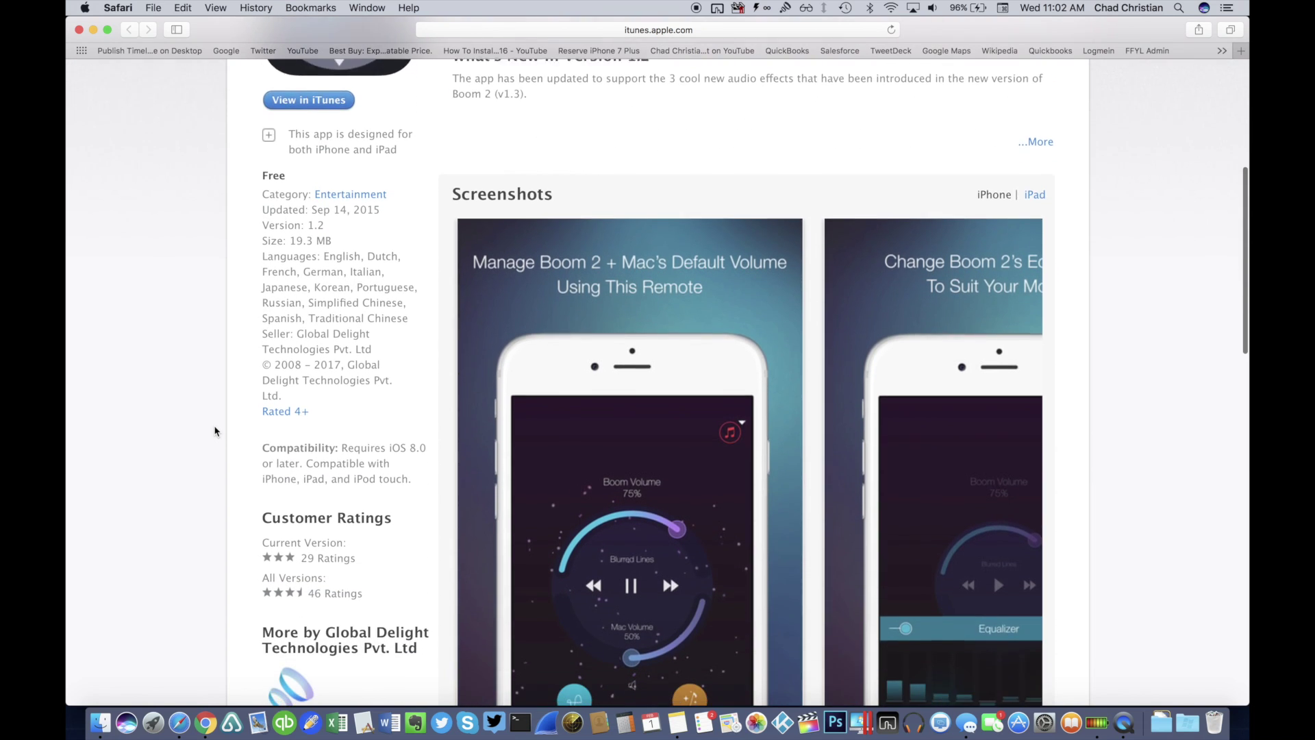
scroll(215, 430, down, 1)
scroll(215, 429, down, 5)
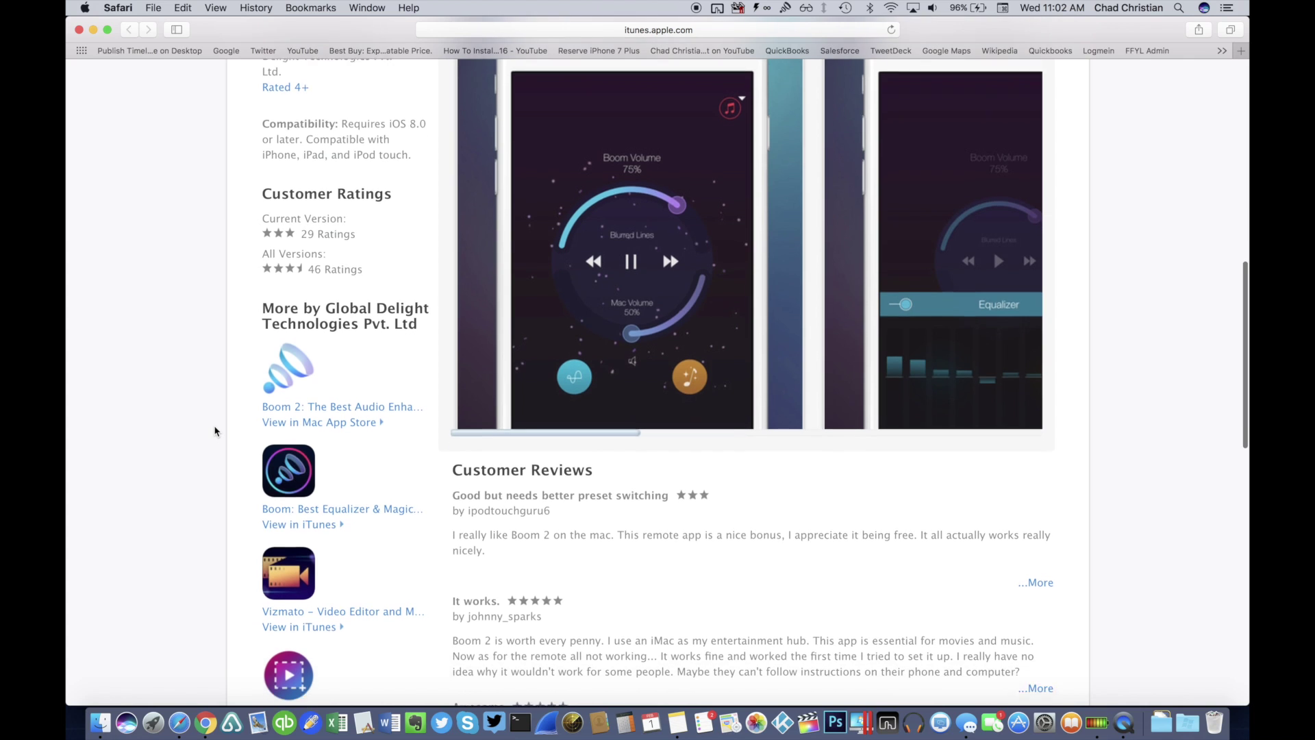
scroll(215, 429, up, 2)
scroll(215, 430, up, 5)
scroll(216, 430, up, 1)
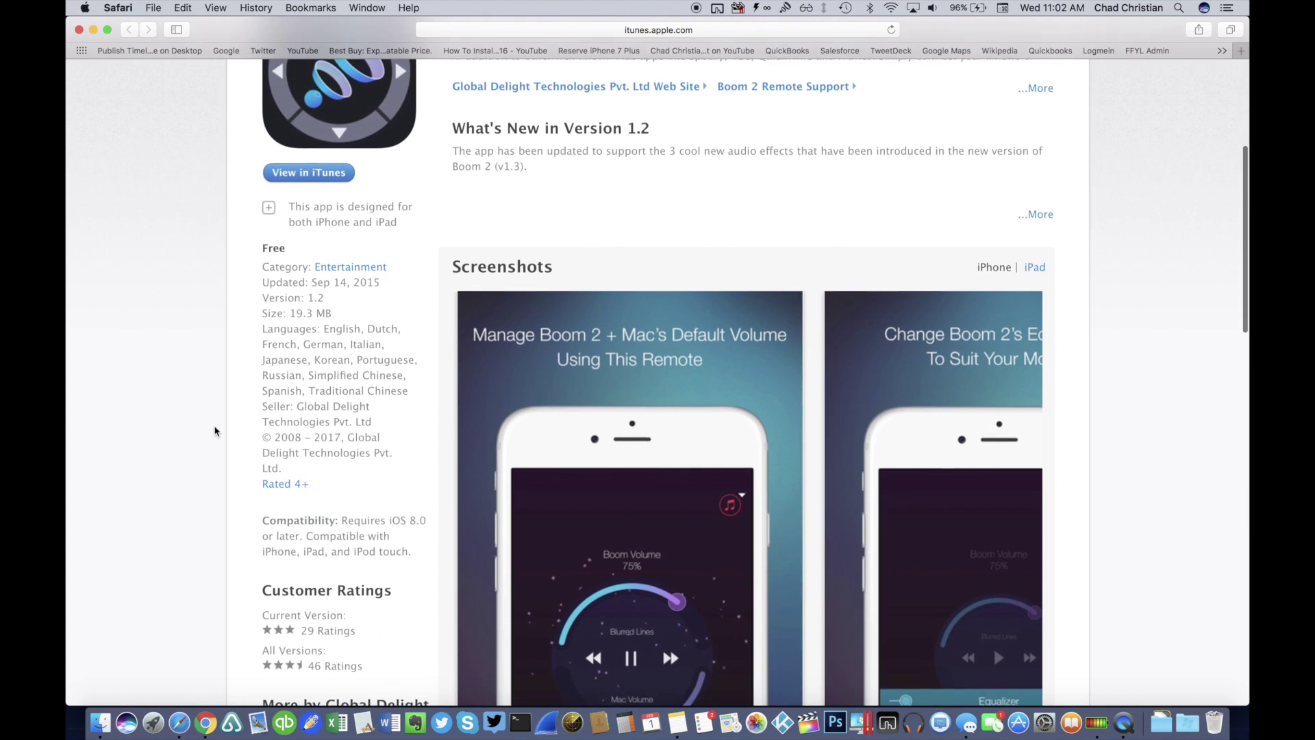
scroll(215, 429, up, 3)
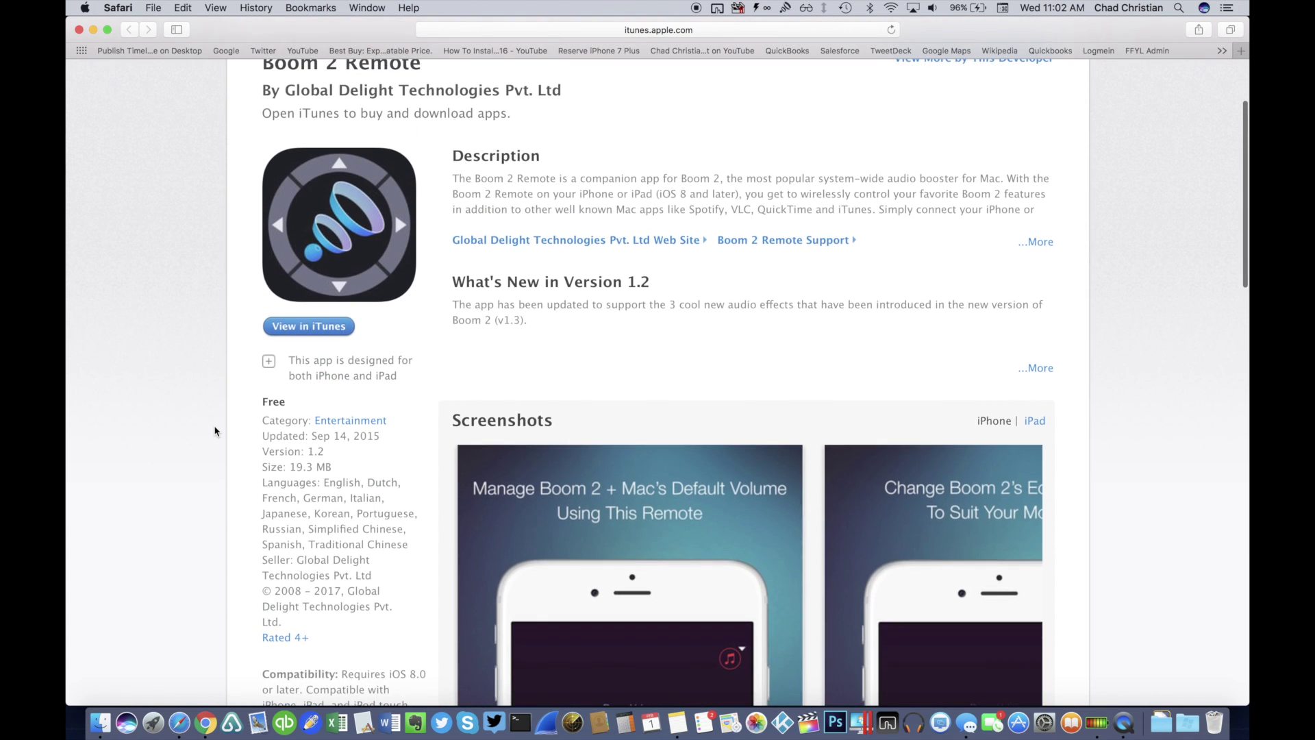
scroll(214, 430, up, 1)
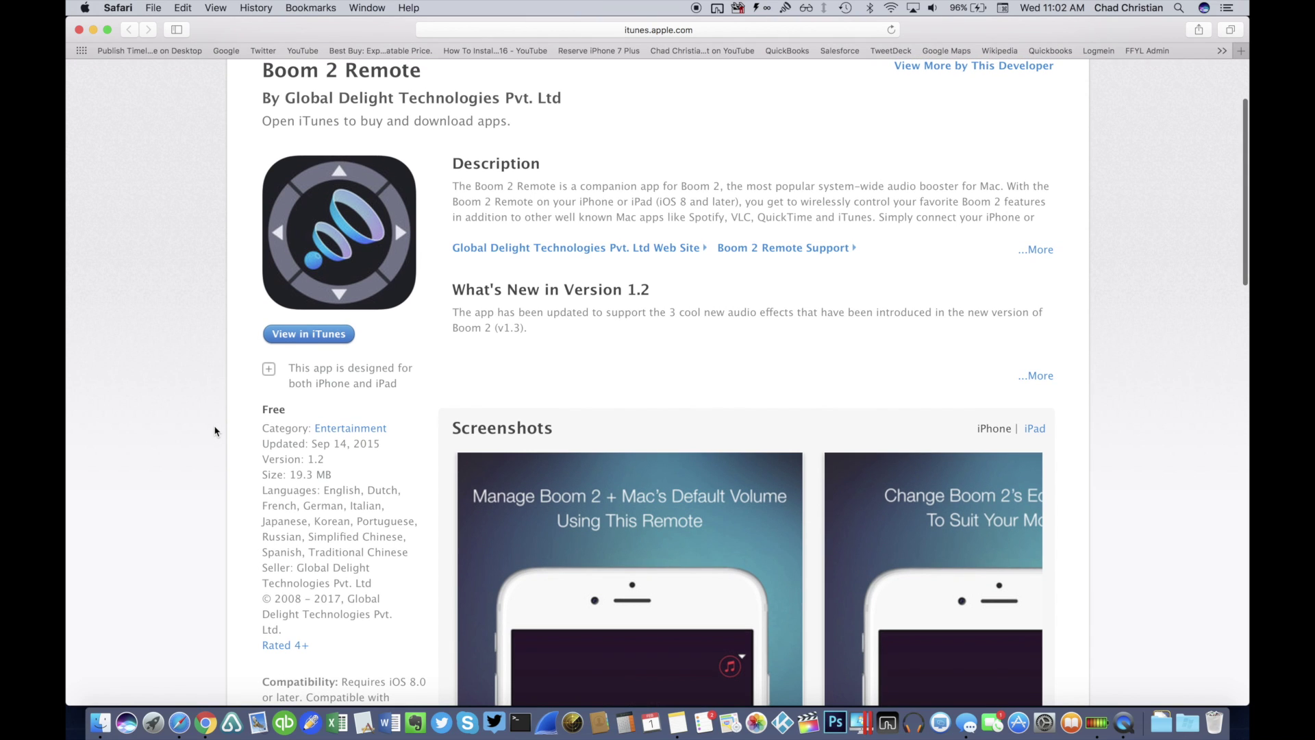
scroll(215, 430, up, 2)
scroll(215, 430, up, 1)
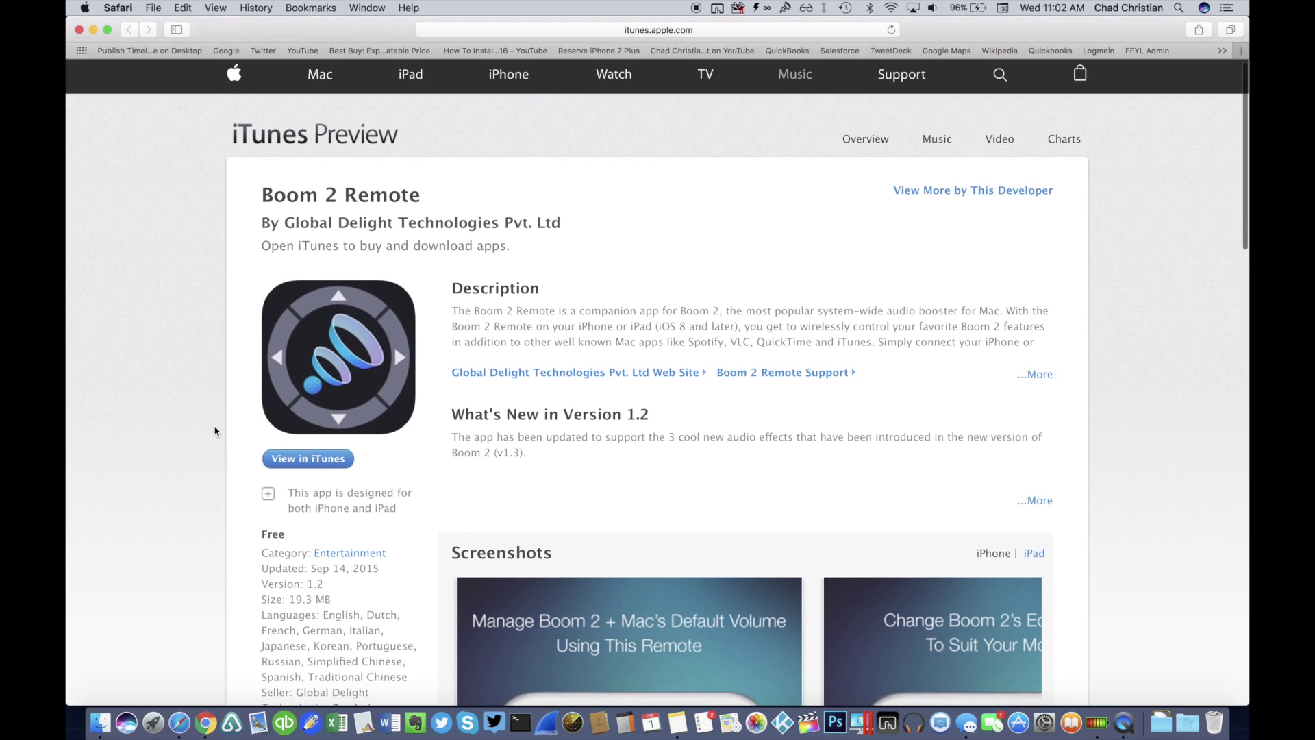
click(116, 15)
click(152, 184)
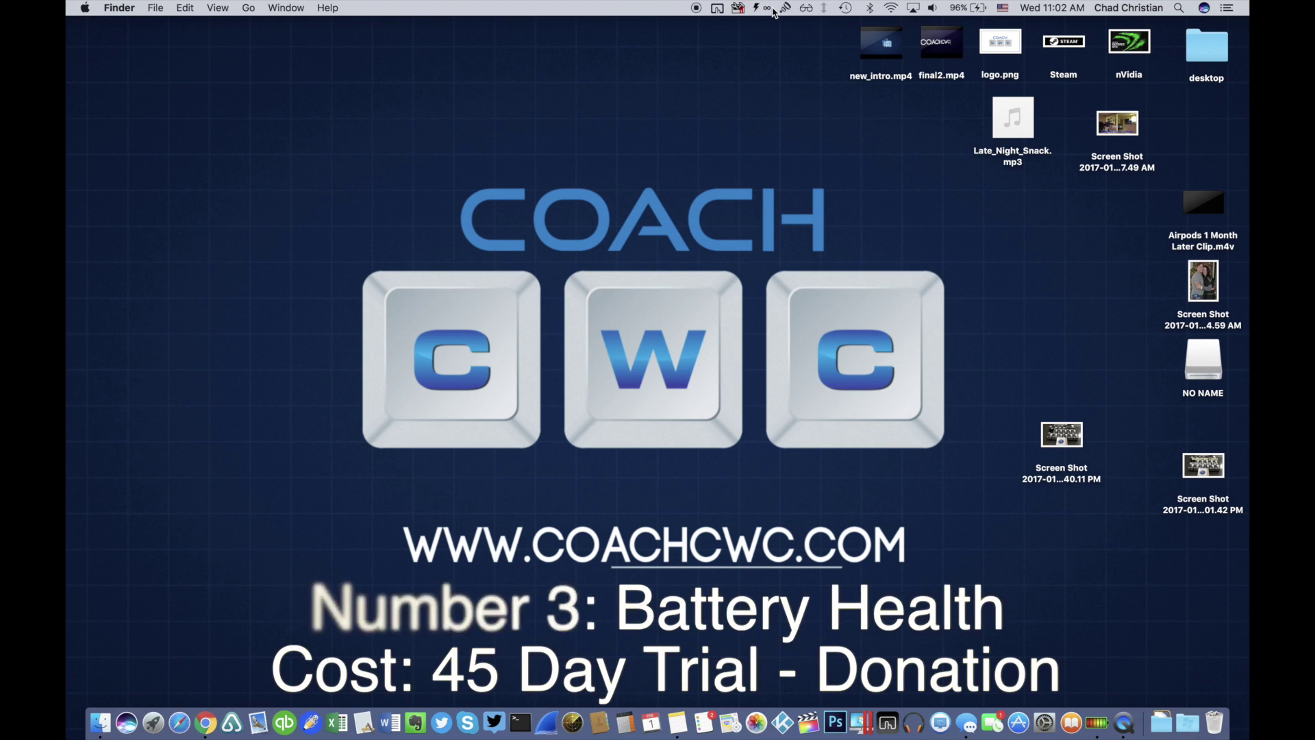
- Glance at Spectacle's menu-bar options, then open Battery Health's charge and health popover
click(807, 9)
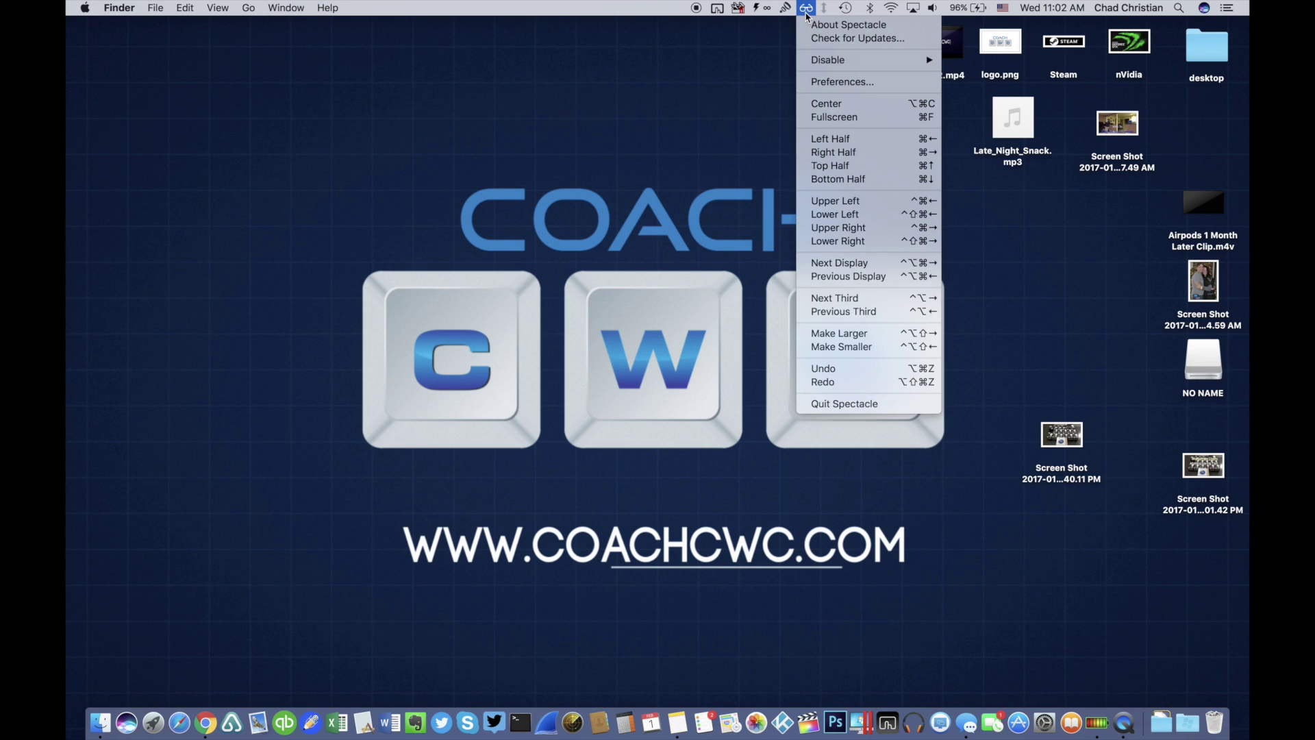
click(766, 49)
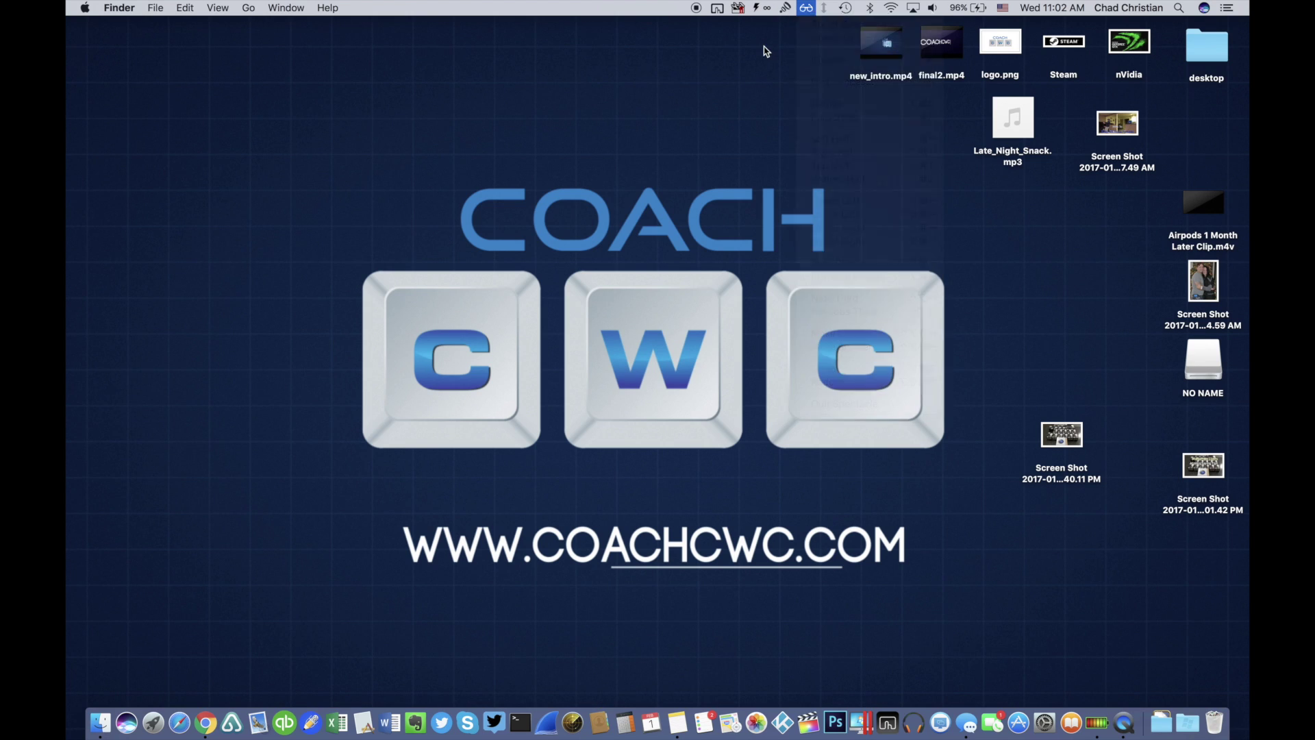
click(762, 8)
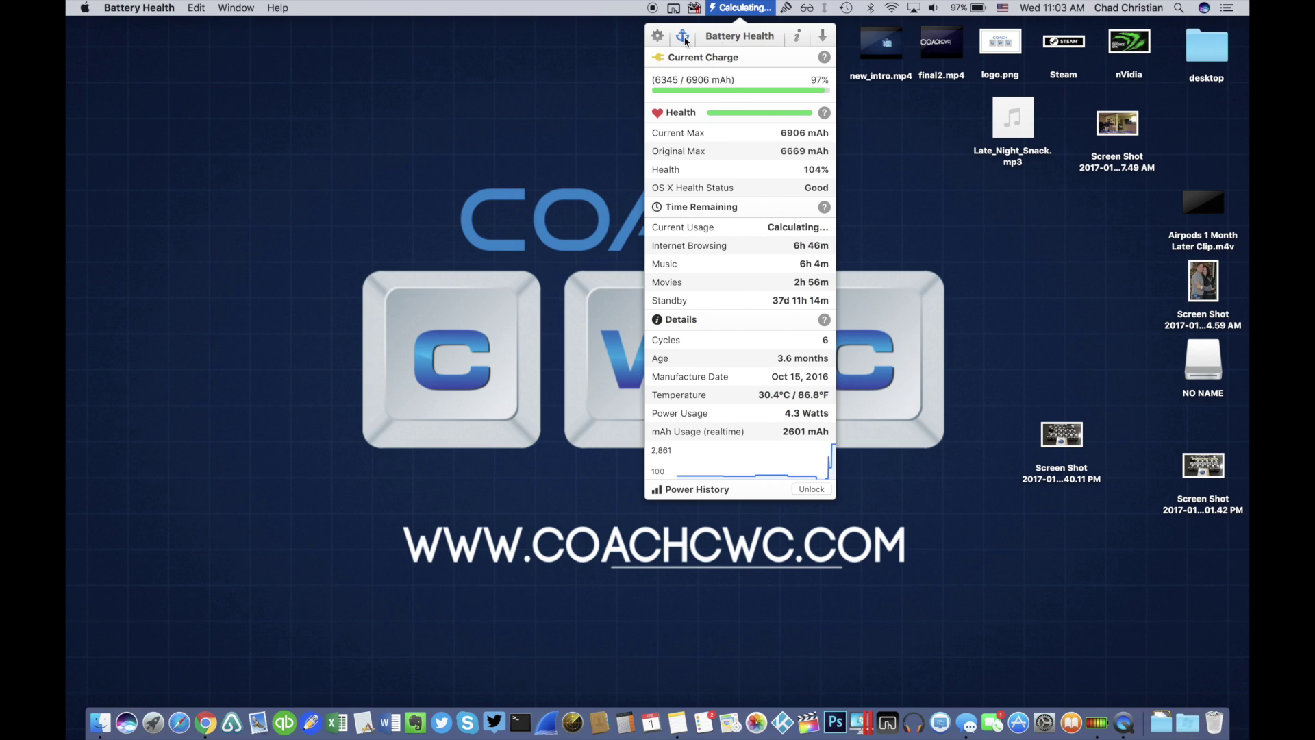
- Launch Google Chrome from the Dock and maximize its window
click(484, 408)
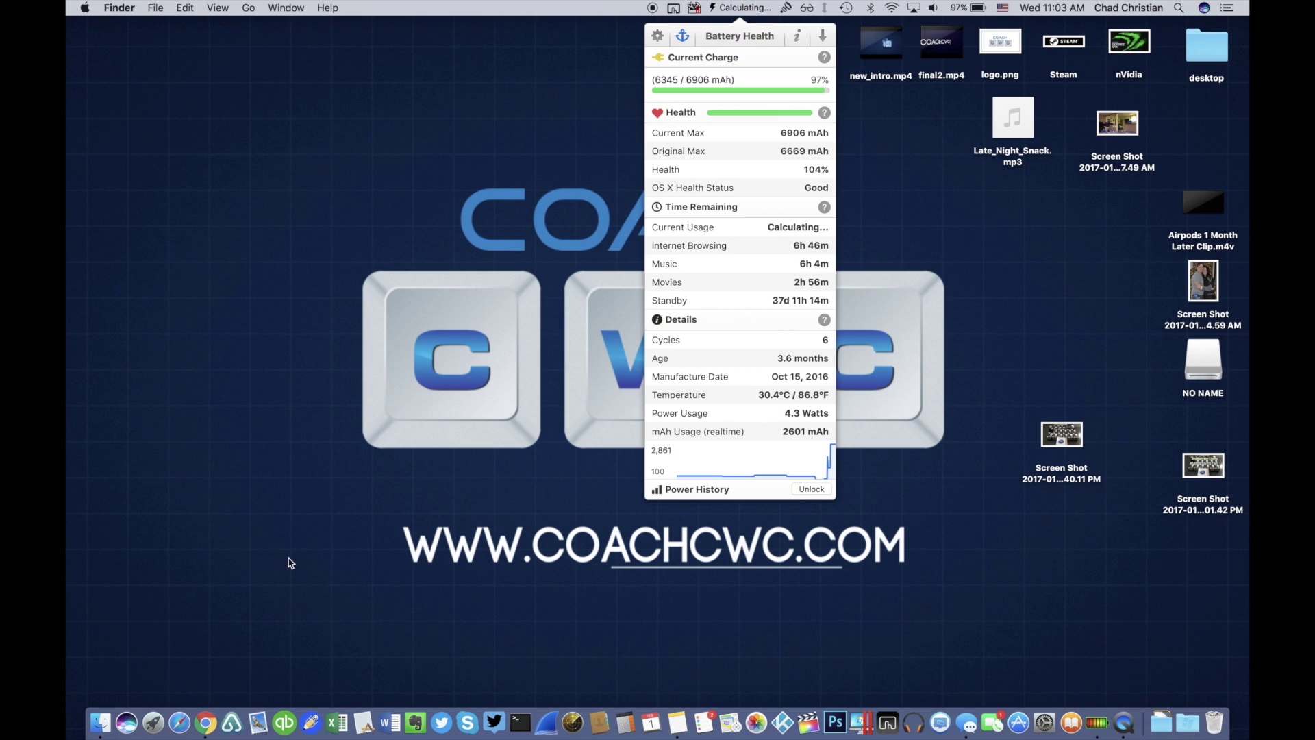
click(207, 712)
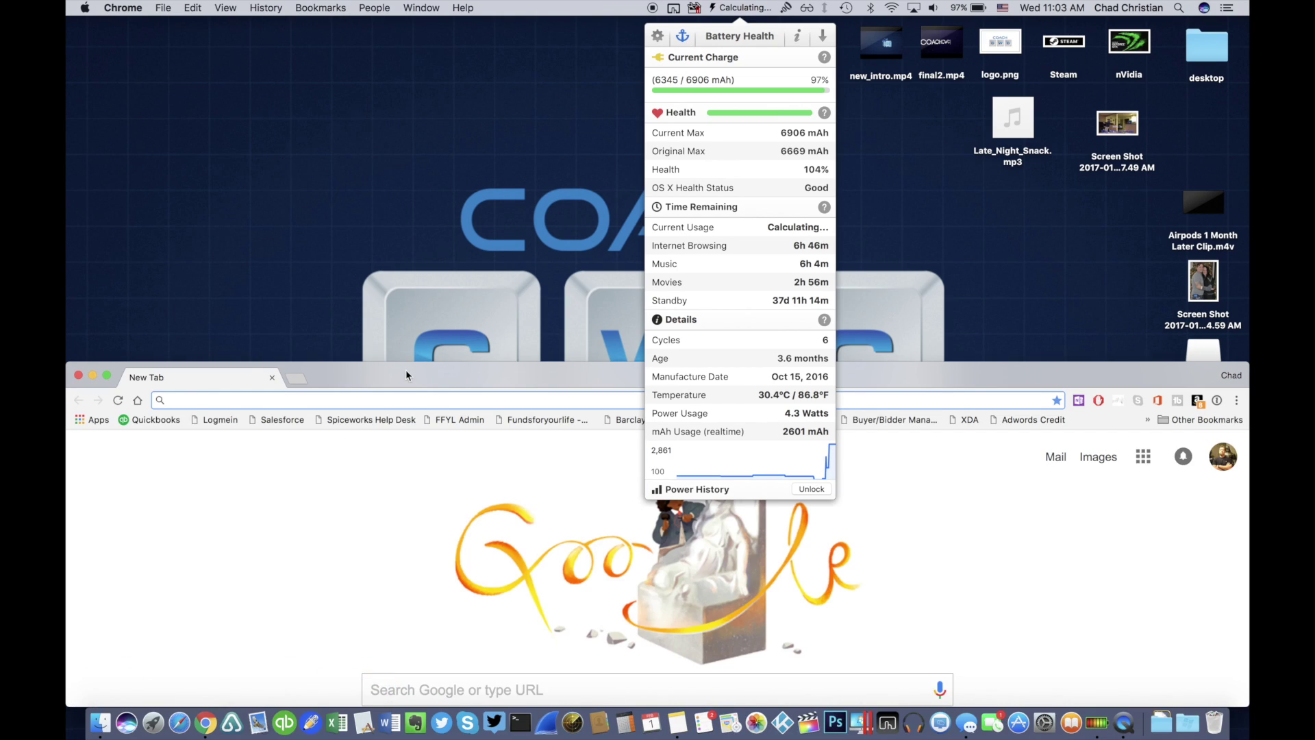
double_click(406, 371)
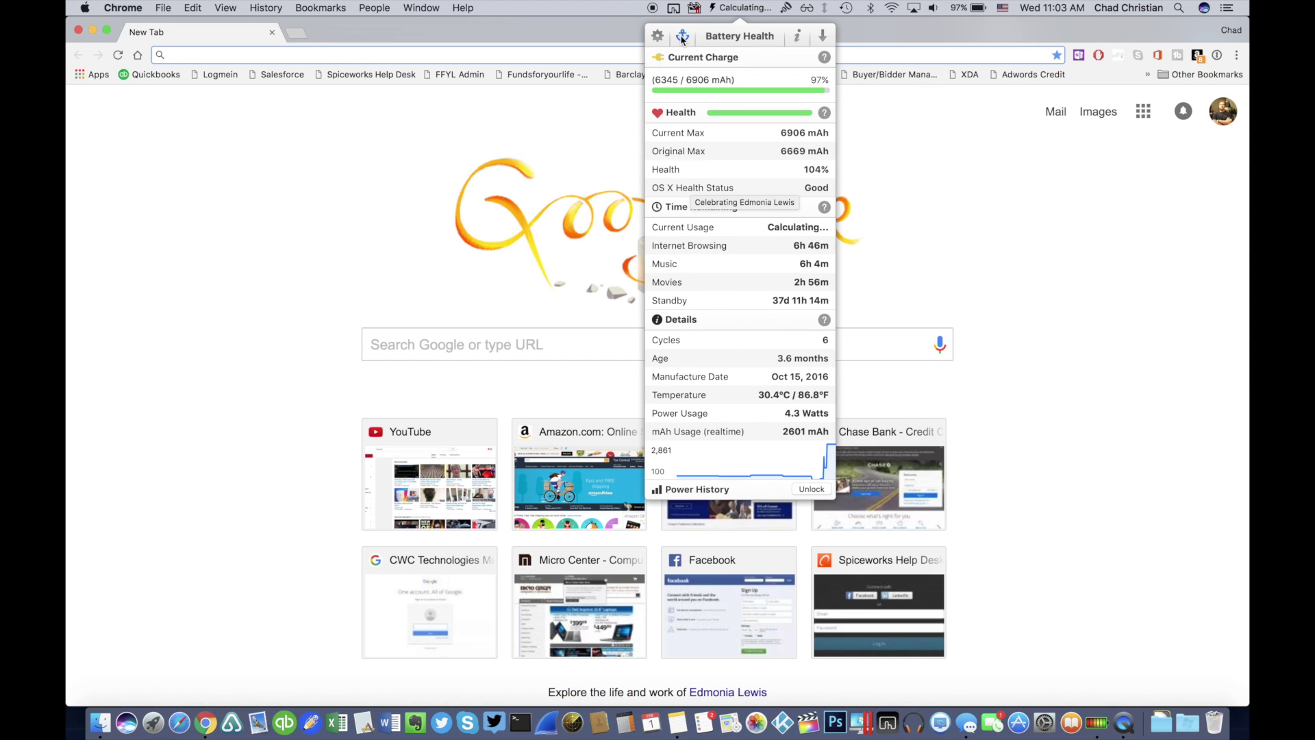
- View Battery Health's tips, return, and detach the stats panel to the screen's right side
click(801, 37)
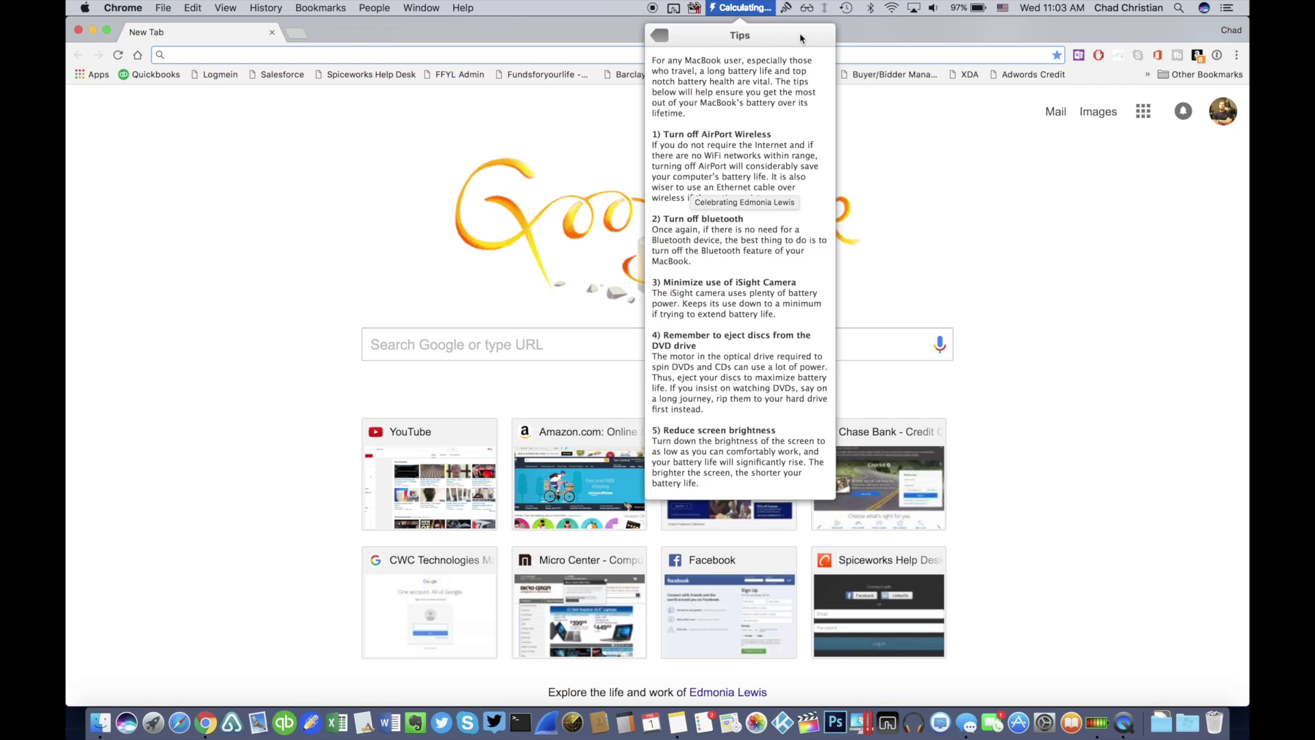
click(659, 35)
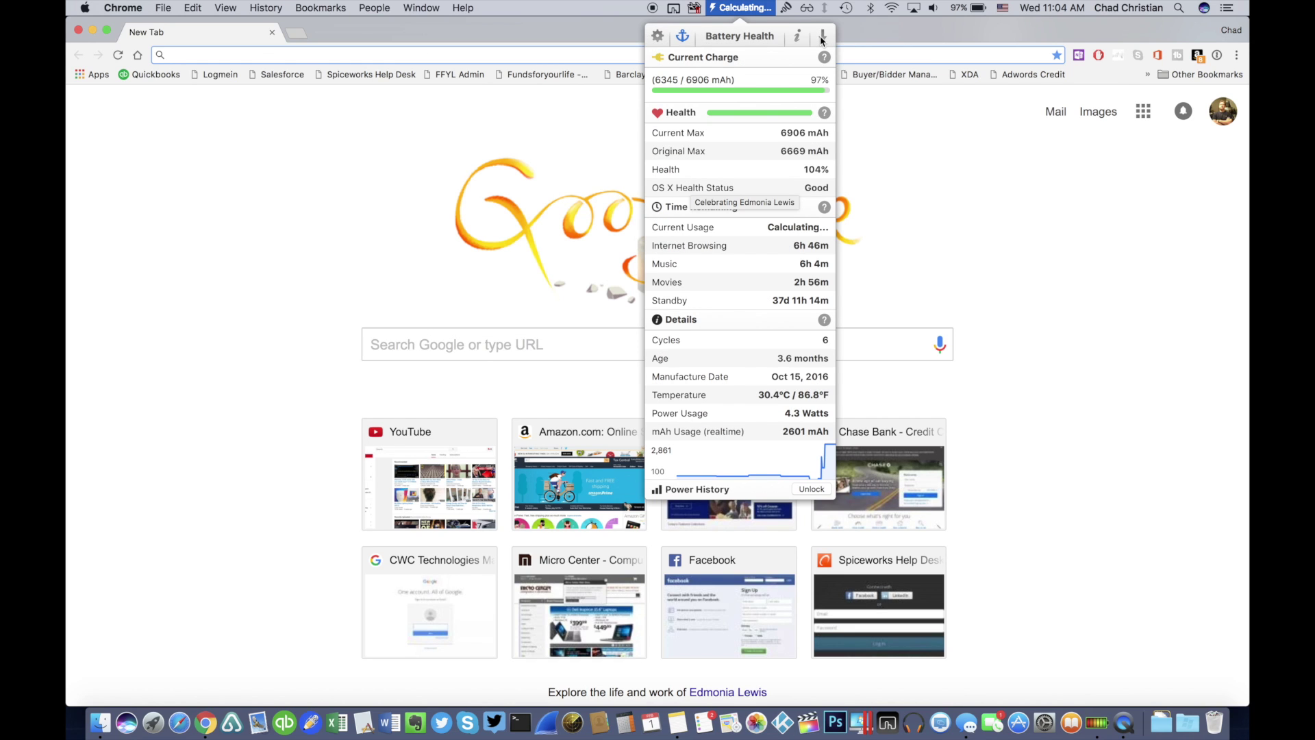
click(822, 37)
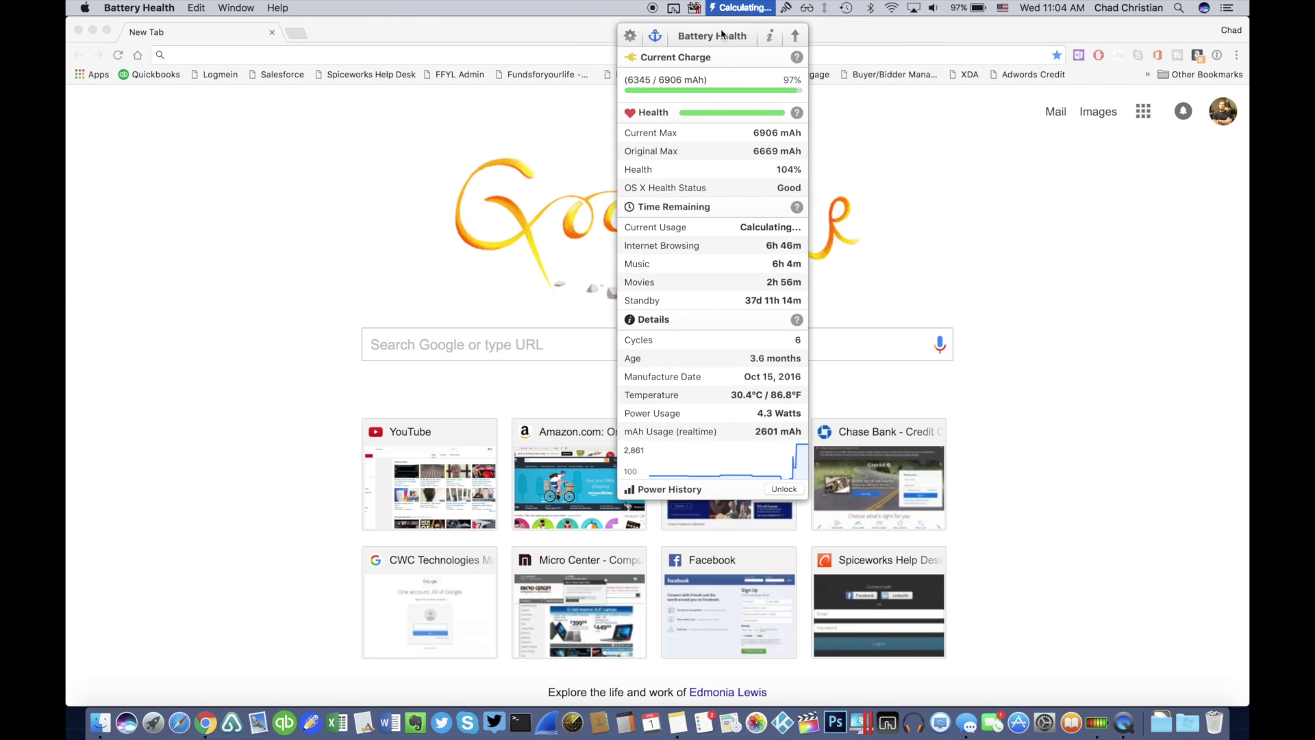
mouse_move(722, 35)
mouse_down()
mouse_move(980, 129)
mouse_move(1155, 170)
mouse_up()
- Open YouTube's My channel page in a new tab, then re-dock the Battery Health panel
click(294, 53)
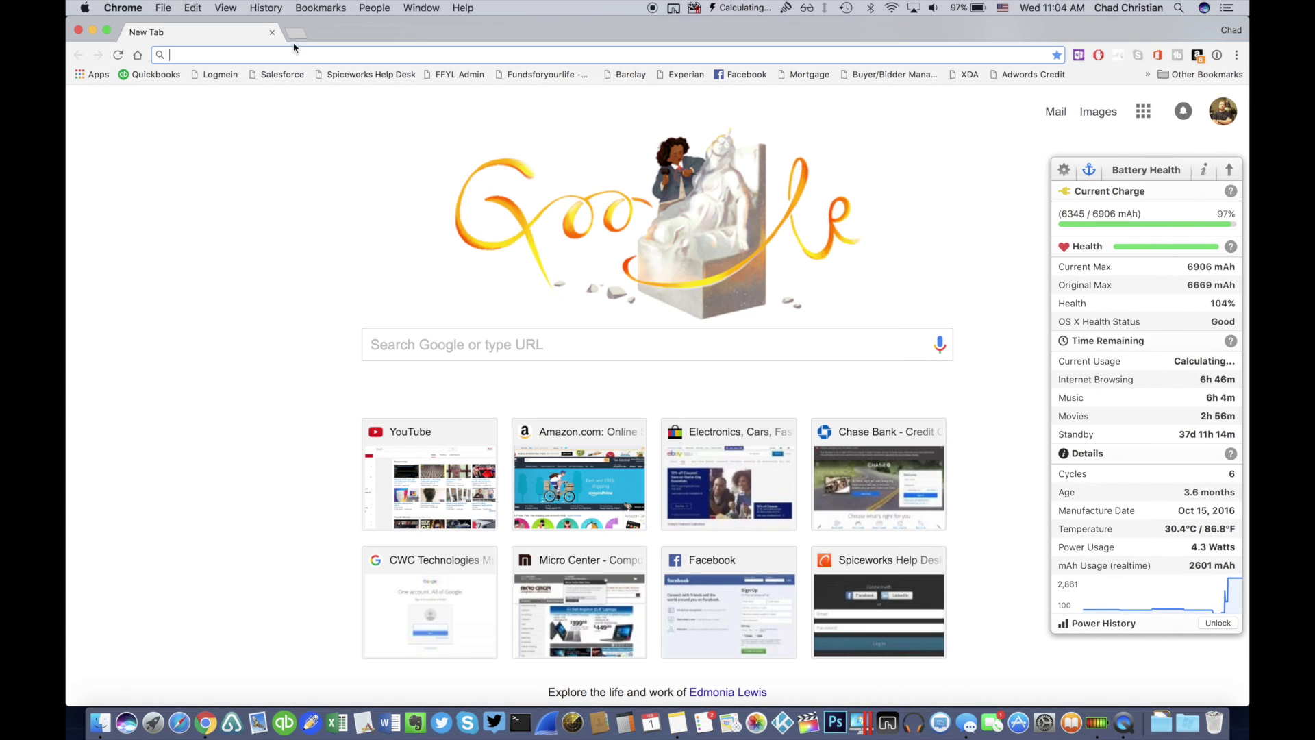
click(437, 478)
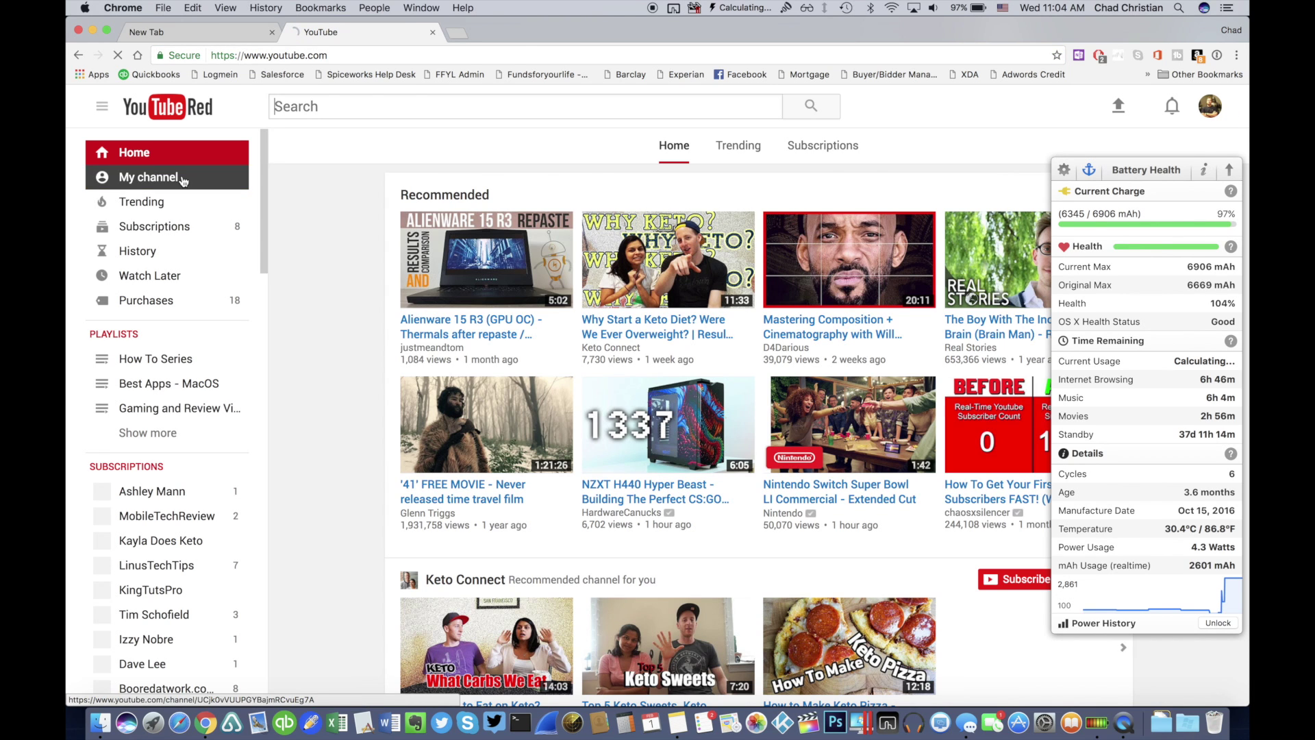
click(155, 178)
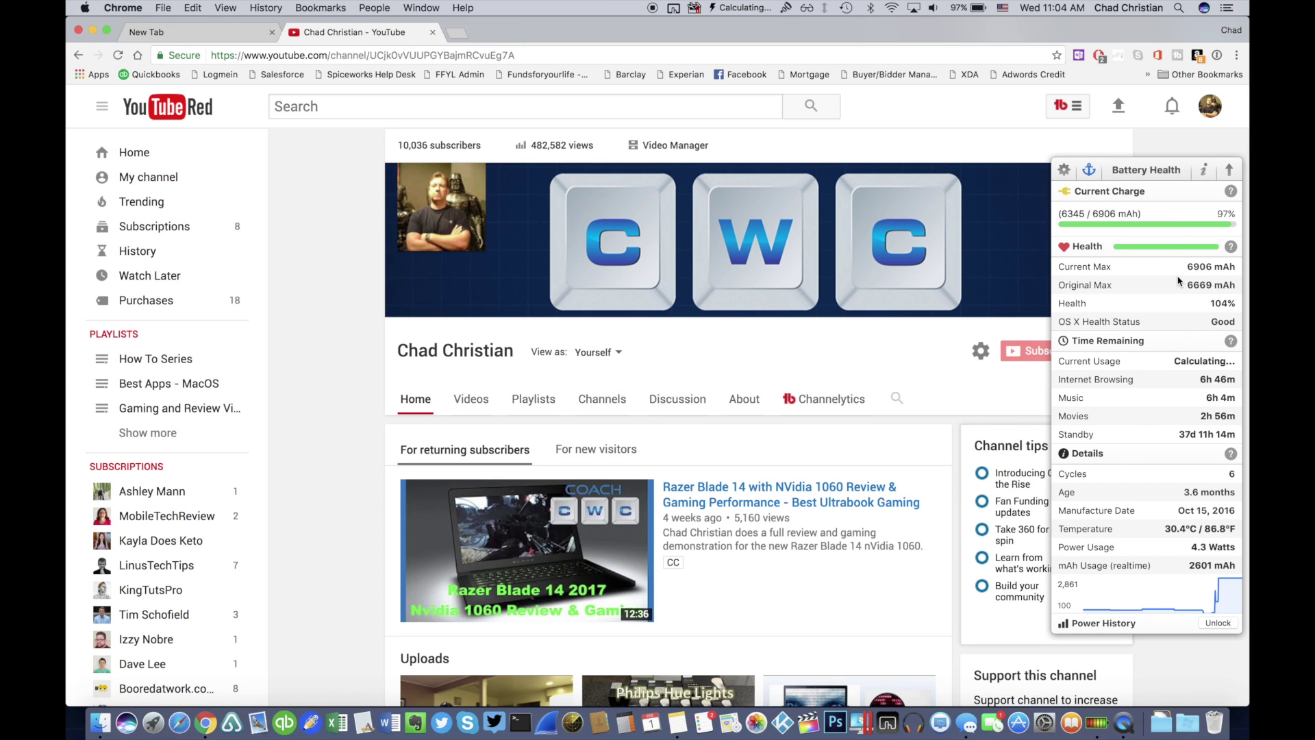
click(1229, 170)
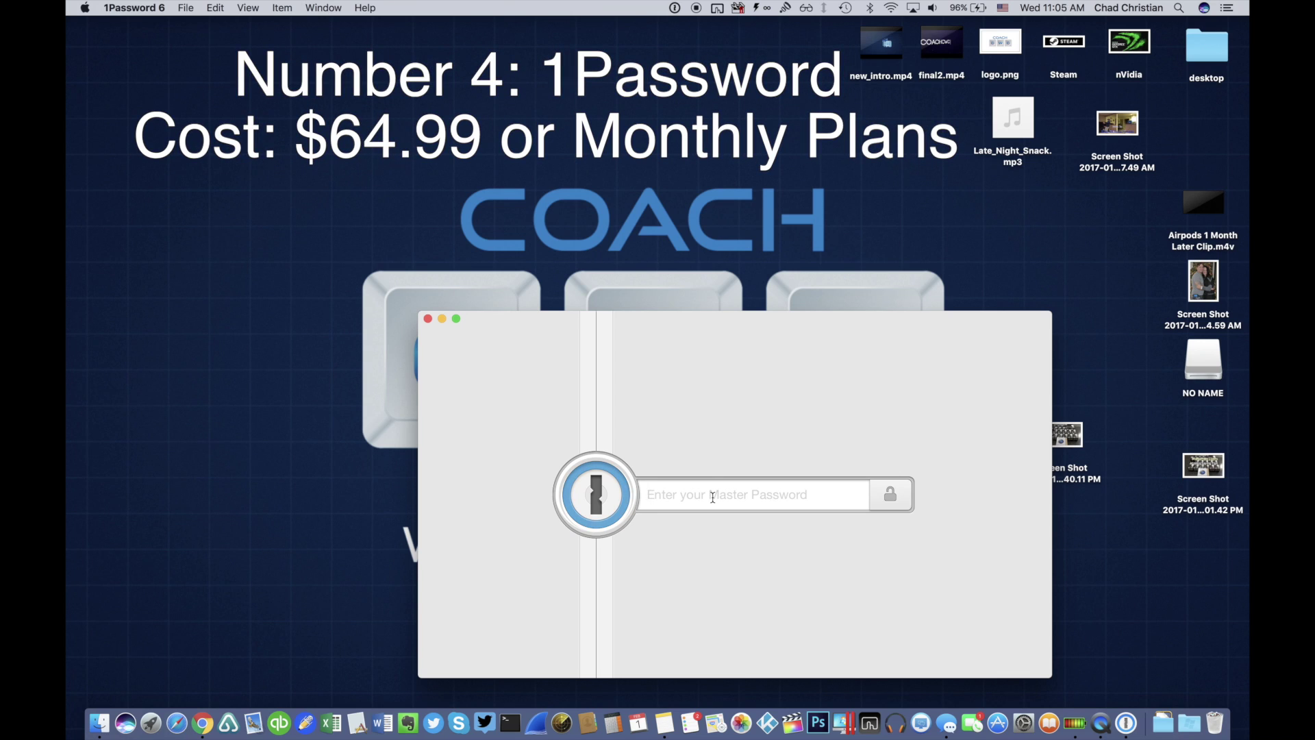
text(aaaa)
text(aa)
text(aa)
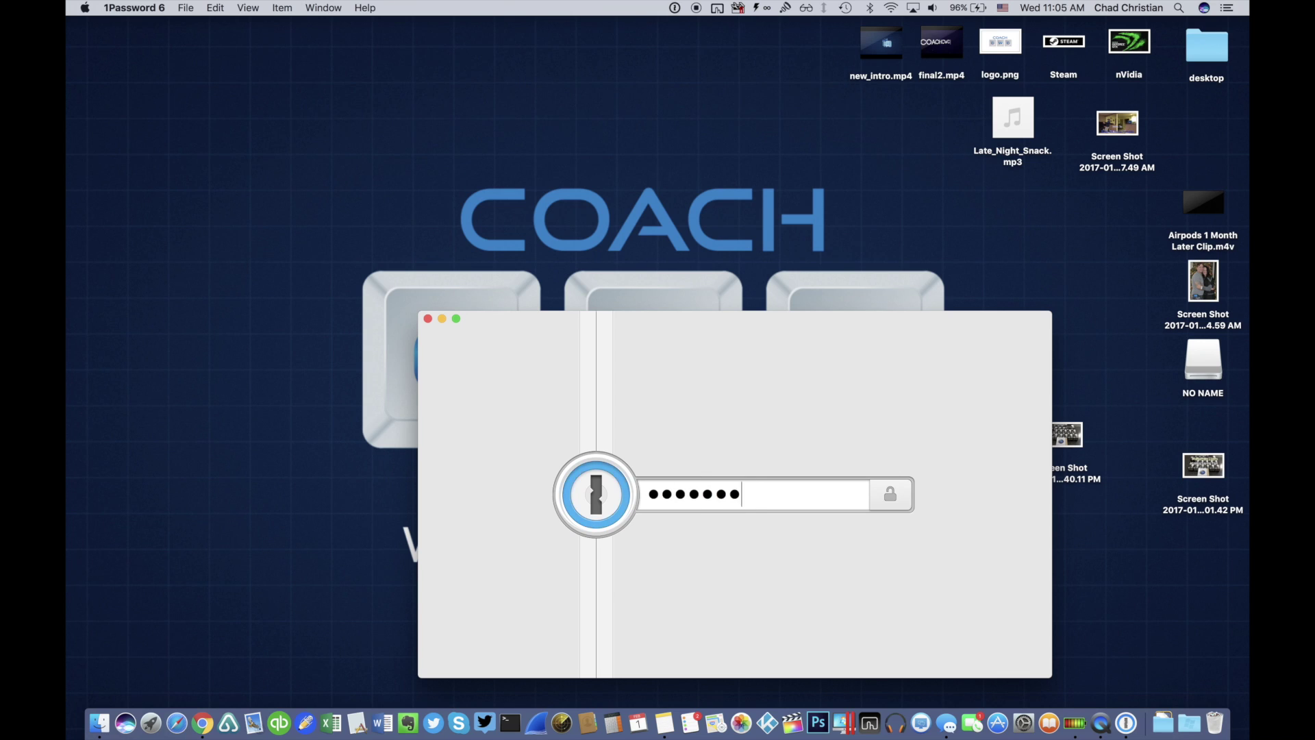
text(aaa)
- Submit the entered master password to unlock the 1Password vaults
key(Return)
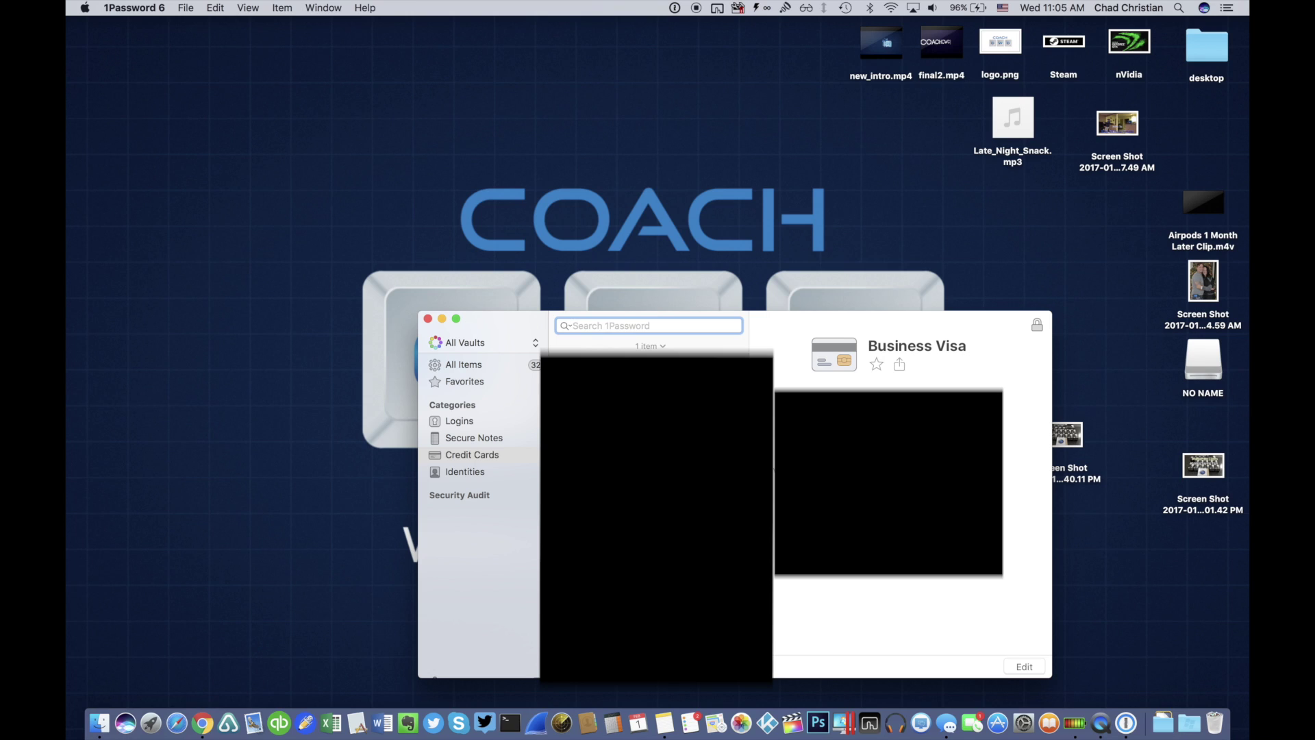
- Select All Items in the 1Password sidebar to list every vault's entries
click(480, 369)
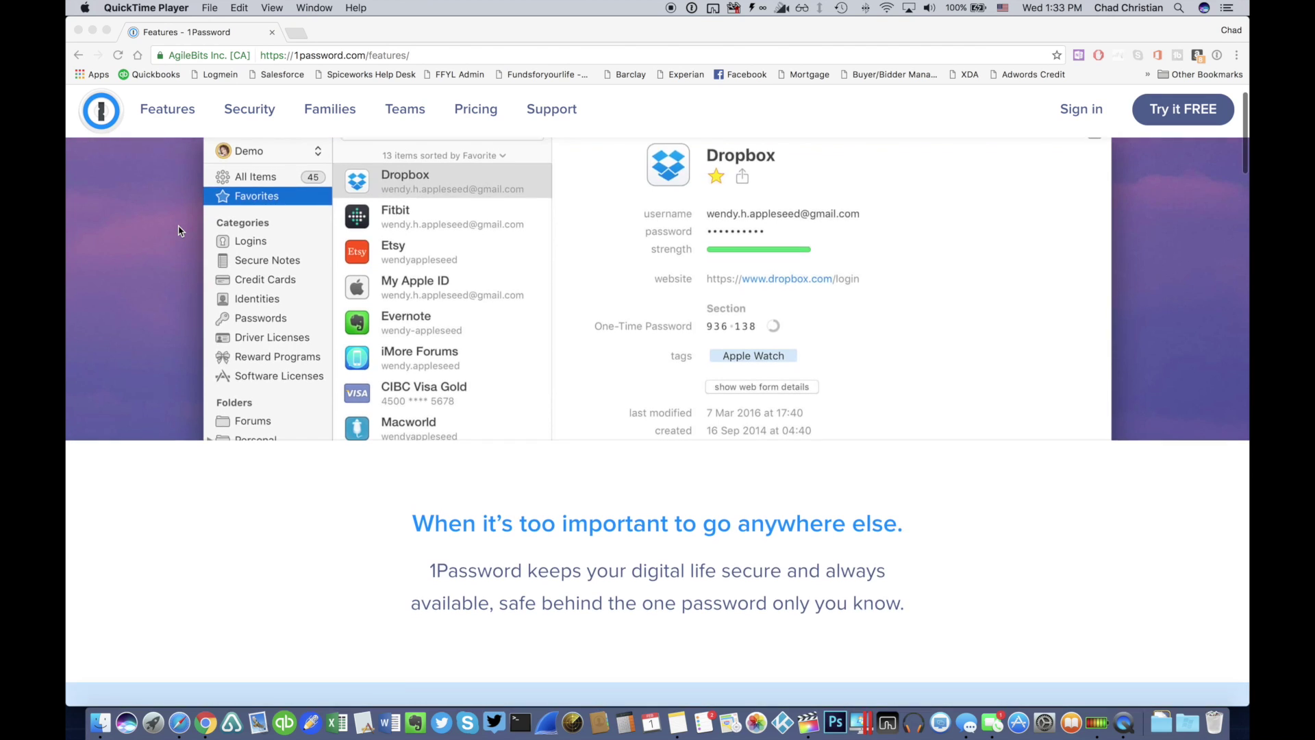
scroll(177, 229, down, 3)
scroll(176, 229, down, 2)
scroll(179, 231, down, 2)
scroll(179, 231, down, 1)
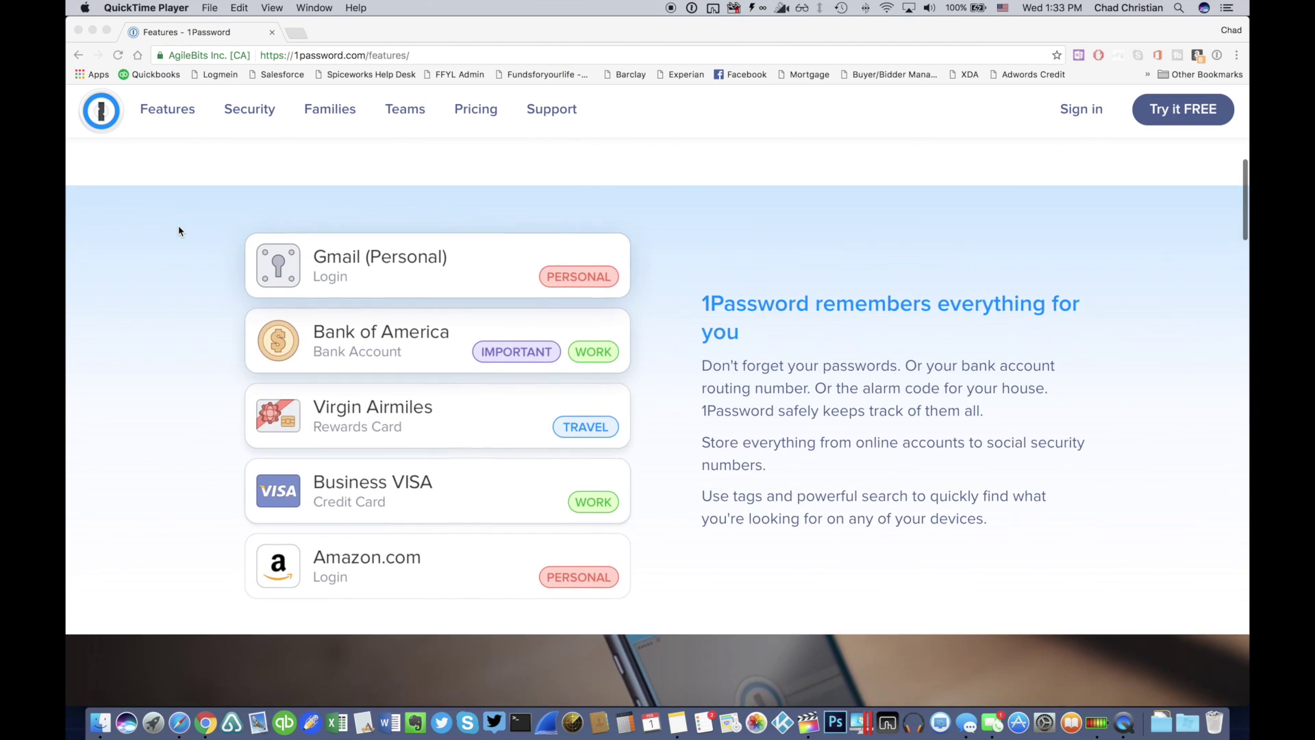
scroll(179, 231, down, 2)
scroll(179, 231, down, 1)
scroll(179, 231, down, 3)
scroll(179, 232, down, 2)
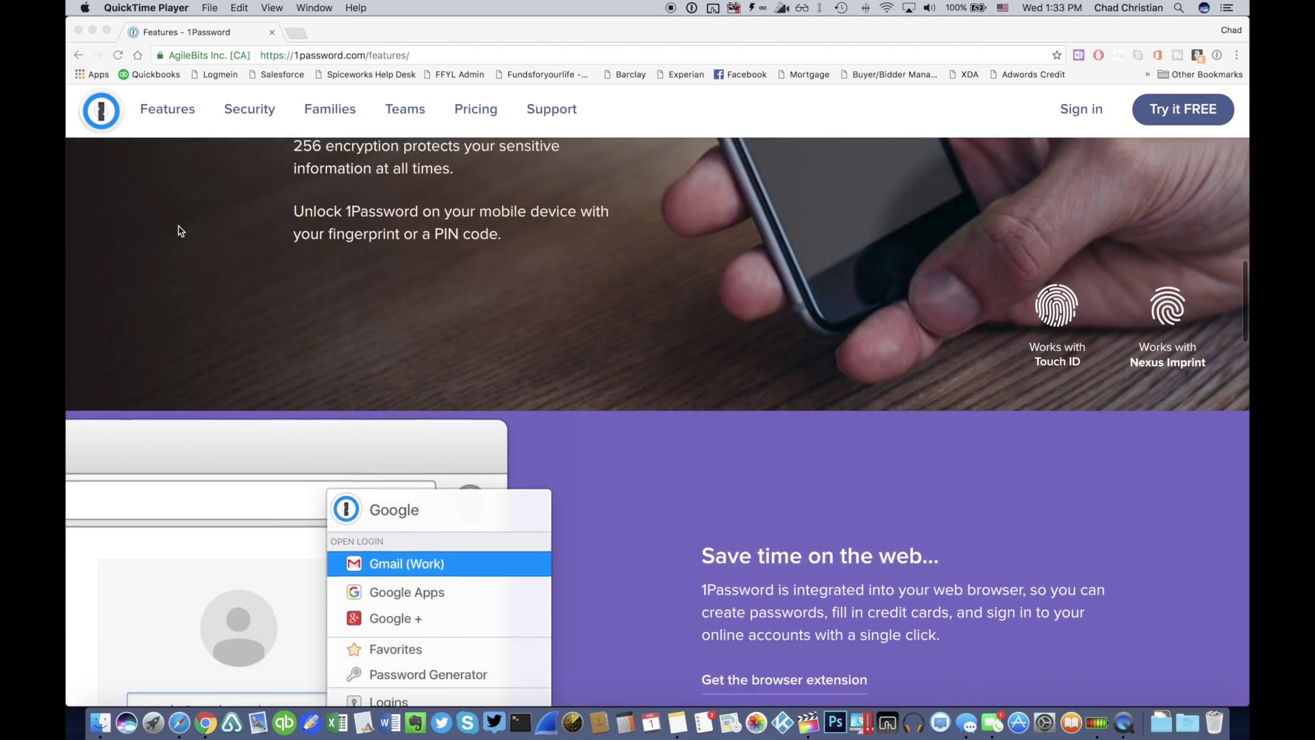
scroll(179, 231, down, 2)
scroll(180, 231, down, 3)
scroll(179, 232, down, 2)
scroll(178, 231, down, 4)
scroll(179, 231, down, 4)
scroll(179, 231, down, 2)
scroll(179, 231, down, 3)
scroll(179, 231, down, 5)
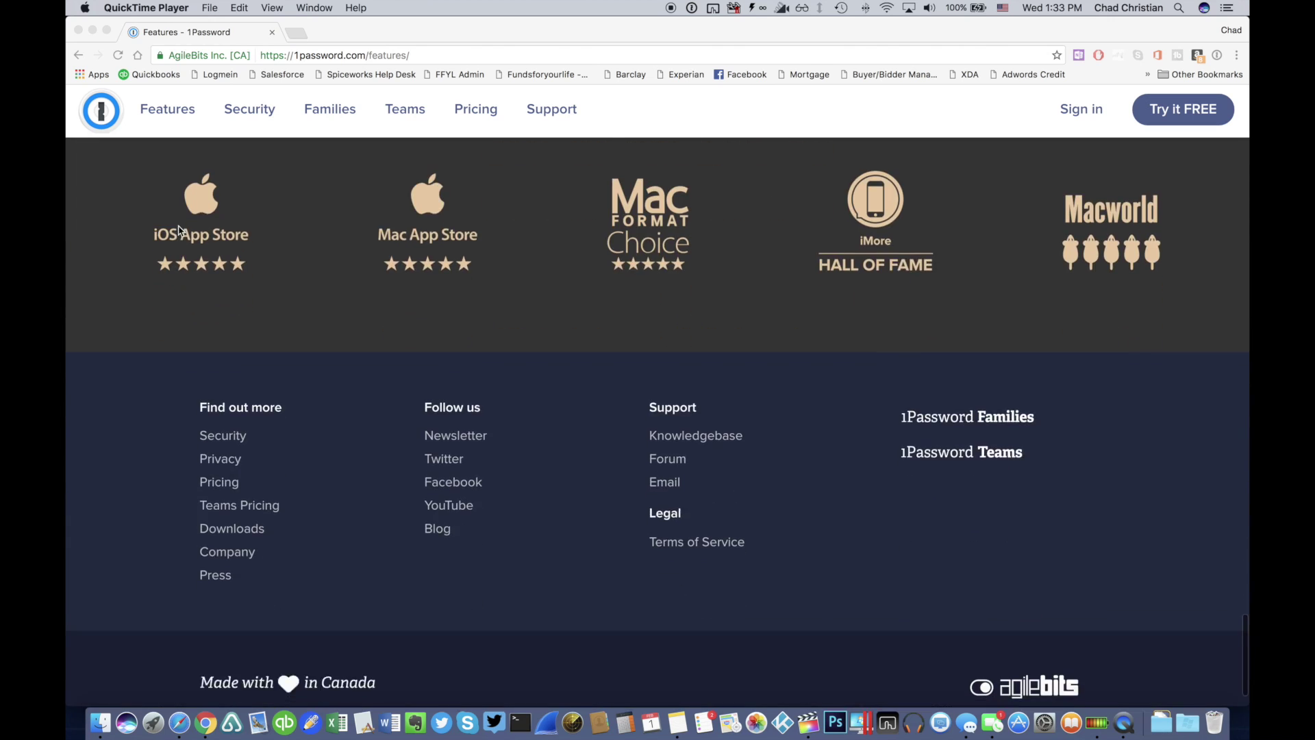
scroll(206, 185, down, 1)
- Bring the Chrome window showing the 1password.com features page to the front
click(257, 113)
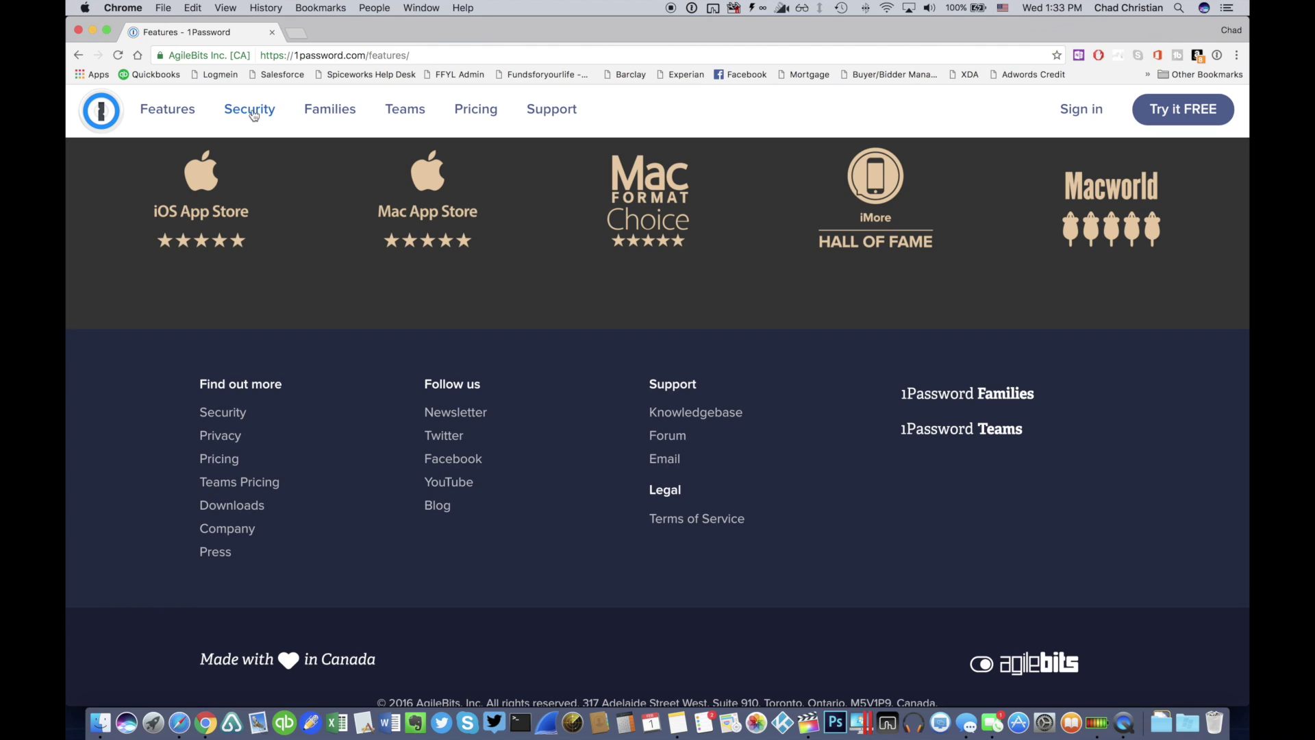
- Visit 1Password's Security and Families pages, then go back to Features
click(253, 111)
scroll(216, 340, down, 1)
scroll(218, 341, down, 3)
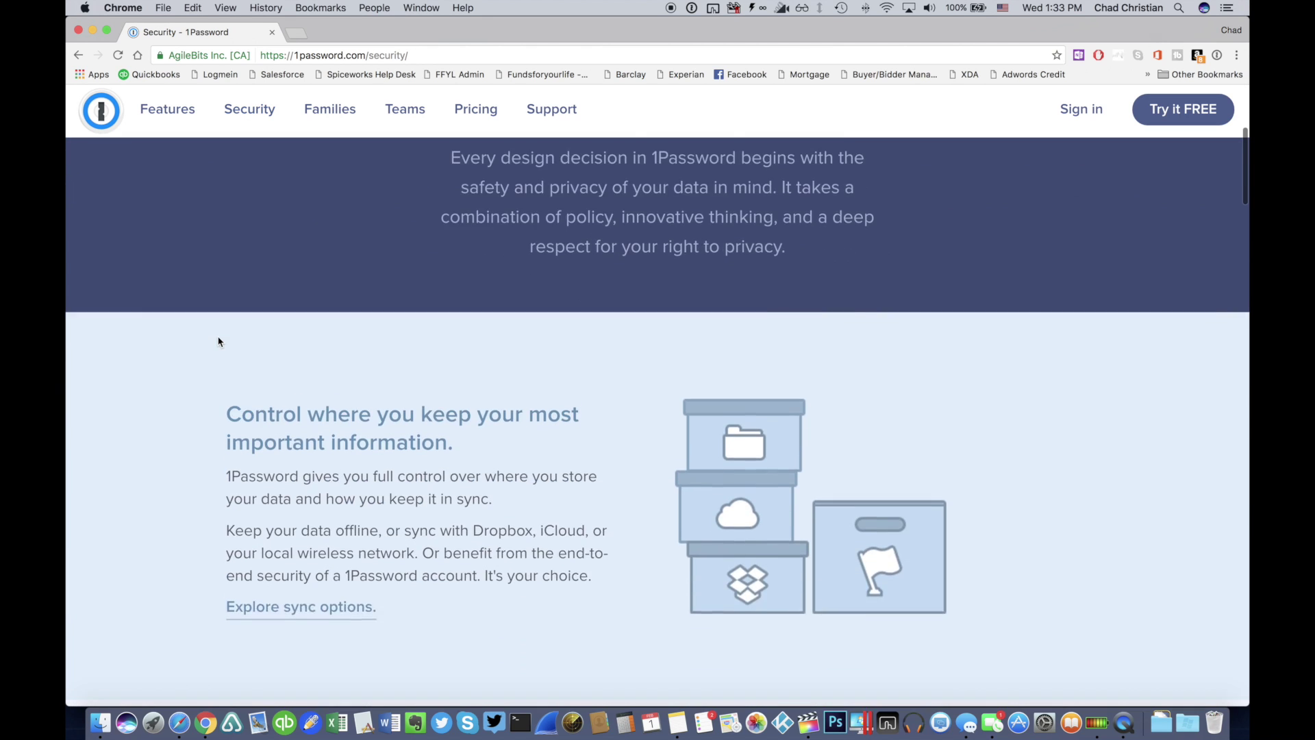
scroll(218, 341, down, 2)
scroll(181, 402, down, 1)
scroll(182, 403, down, 4)
scroll(181, 403, down, 3)
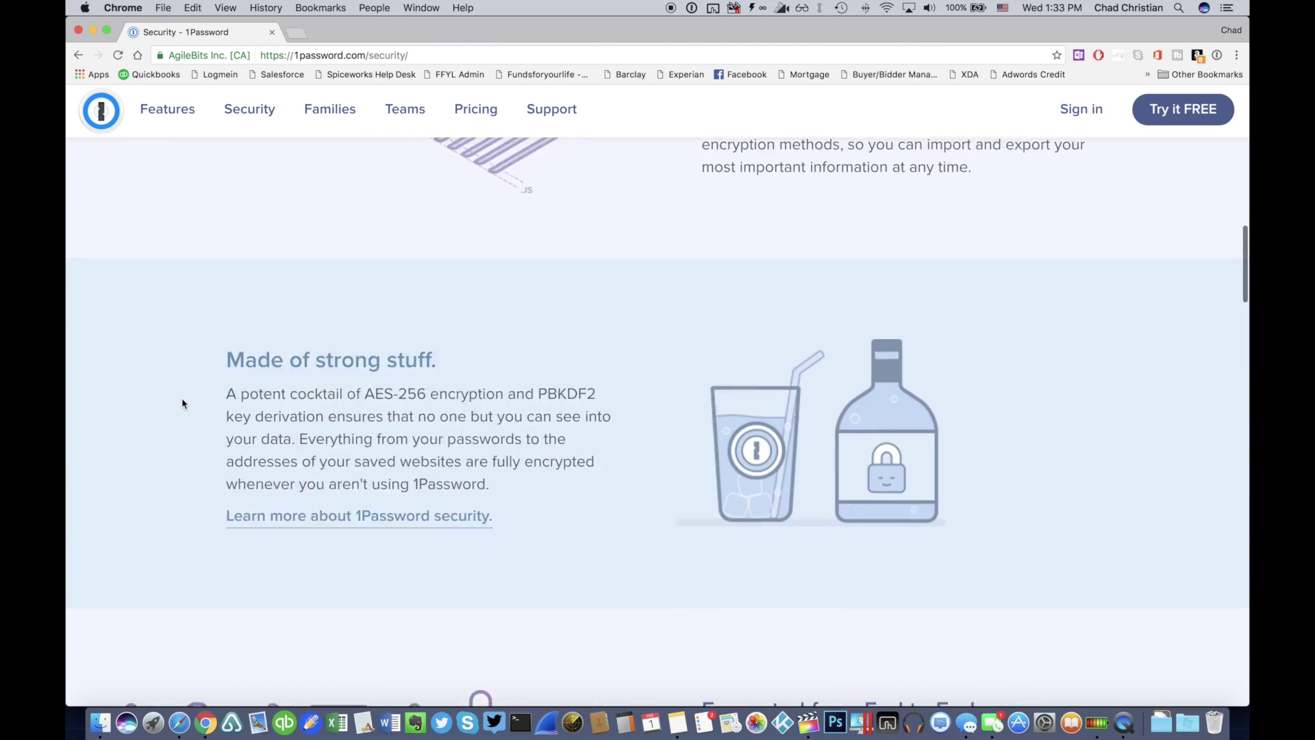
scroll(183, 403, down, 3)
scroll(182, 403, down, 5)
scroll(182, 402, down, 2)
scroll(182, 403, down, 6)
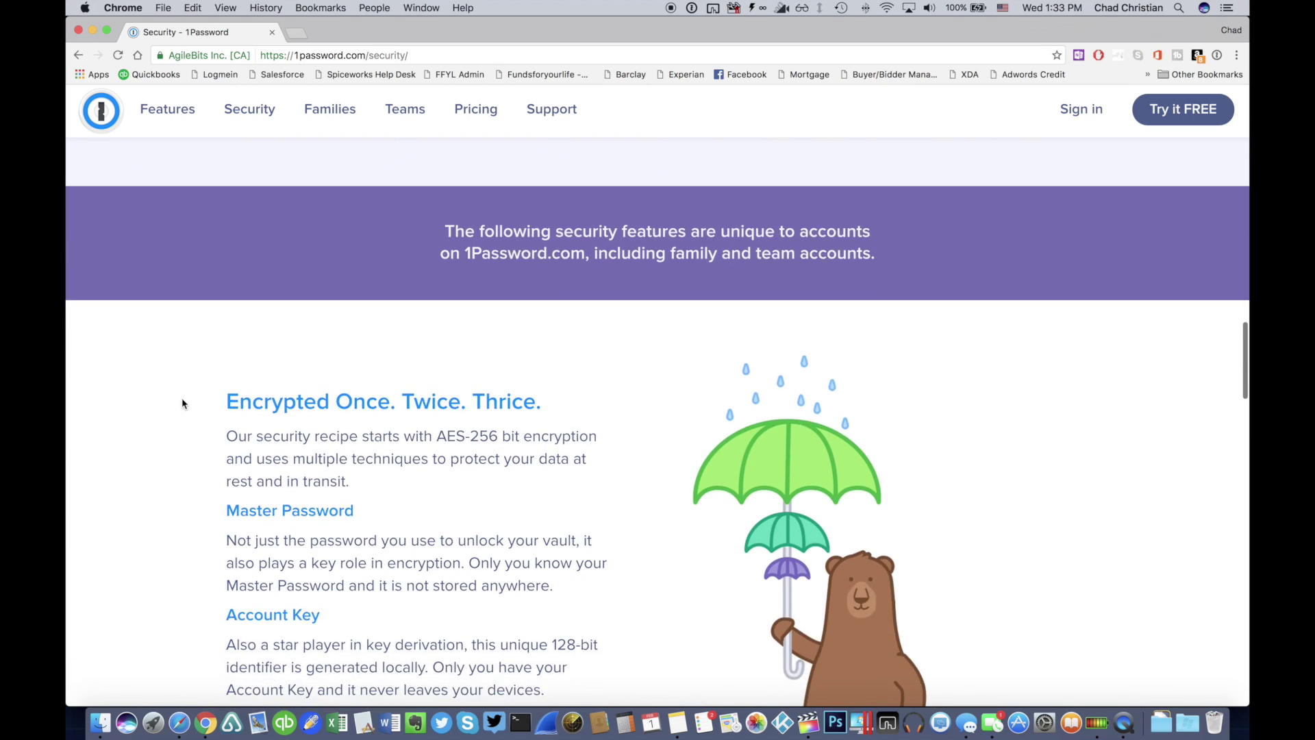
scroll(181, 404, down, 4)
scroll(182, 403, down, 5)
scroll(182, 404, down, 4)
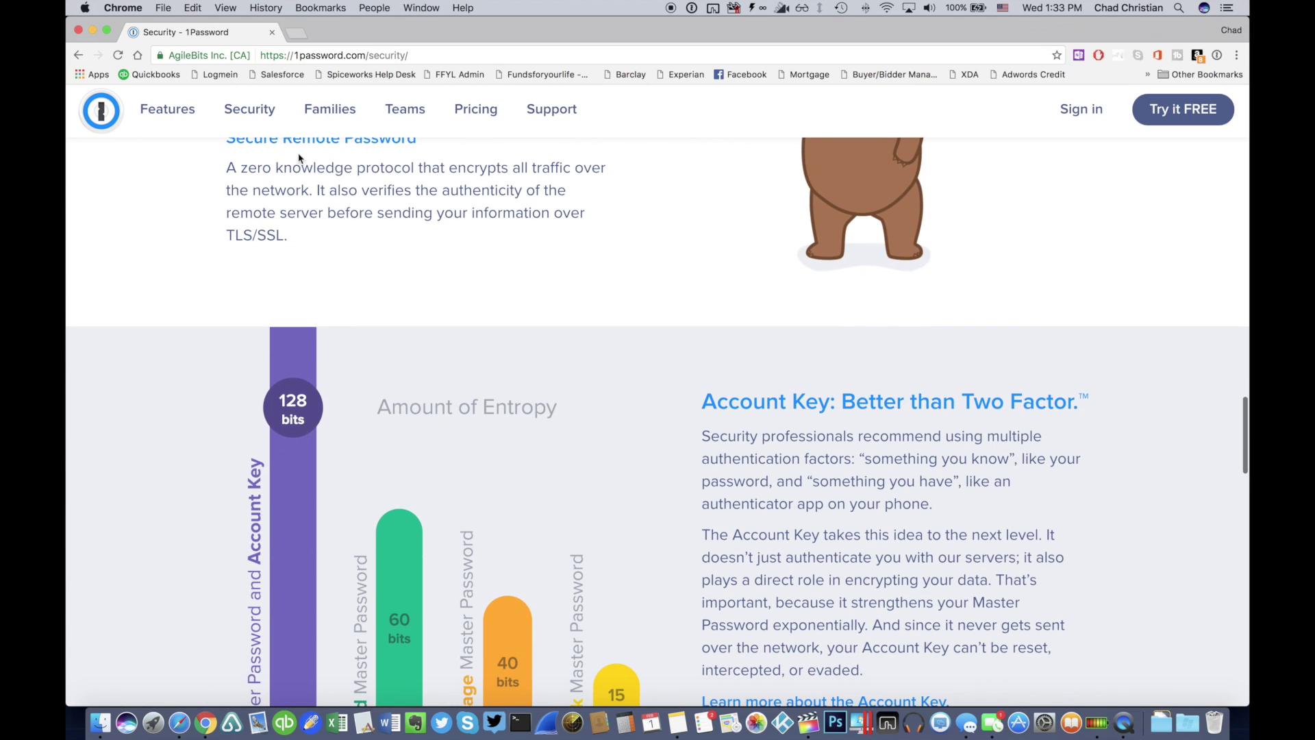
click(331, 113)
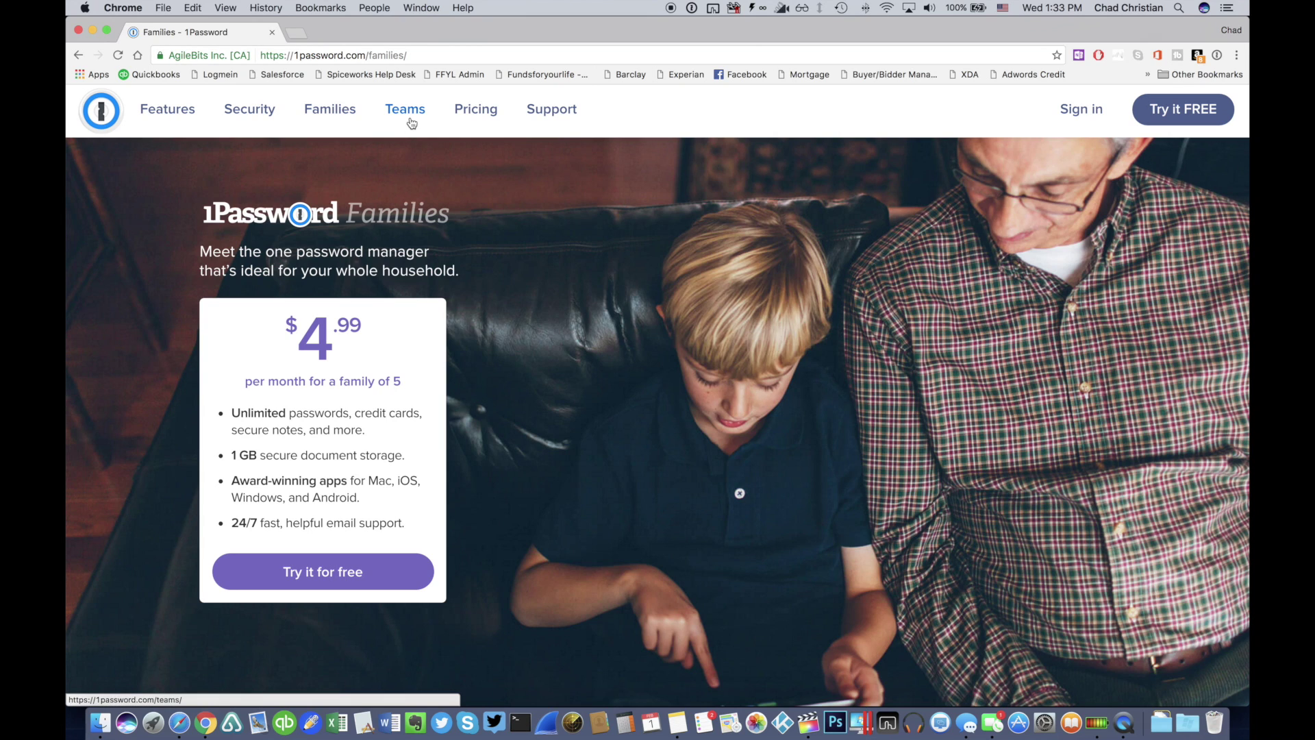
click(178, 112)
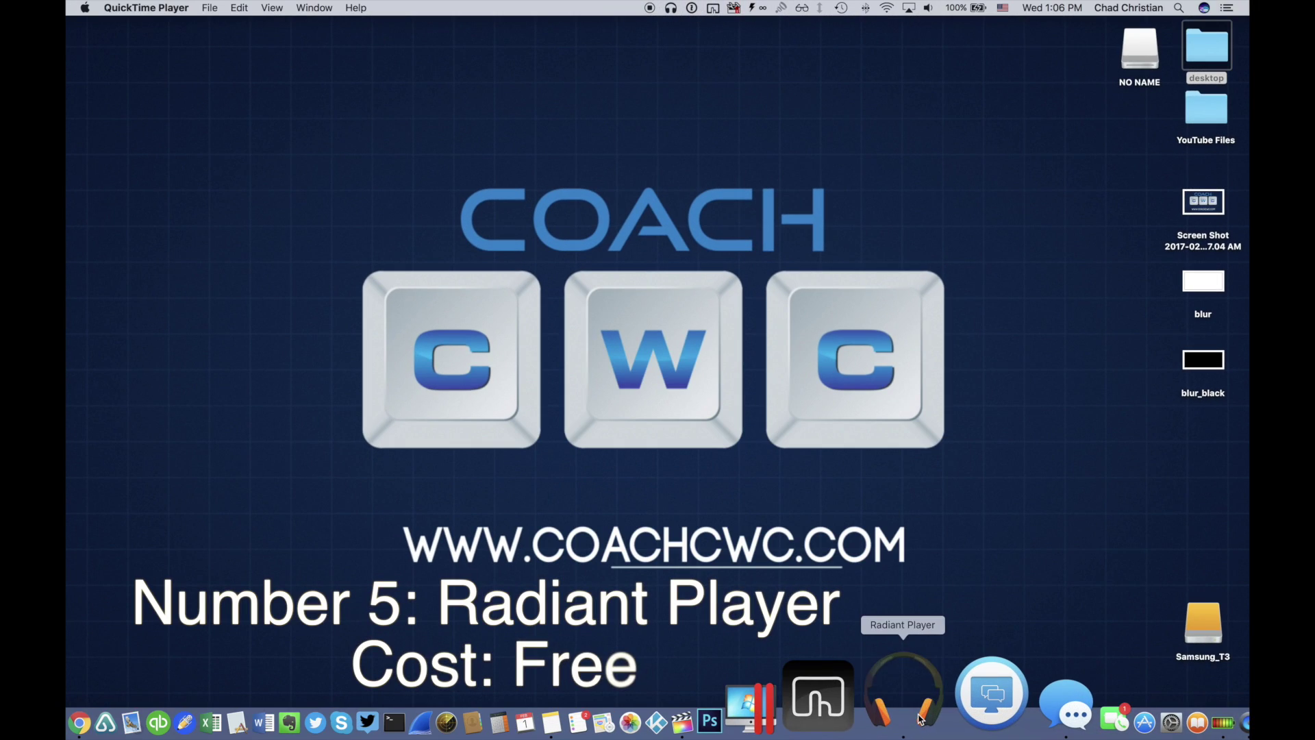
- Launch Radiant Player from the Dock and browse the New releases album grid
click(915, 714)
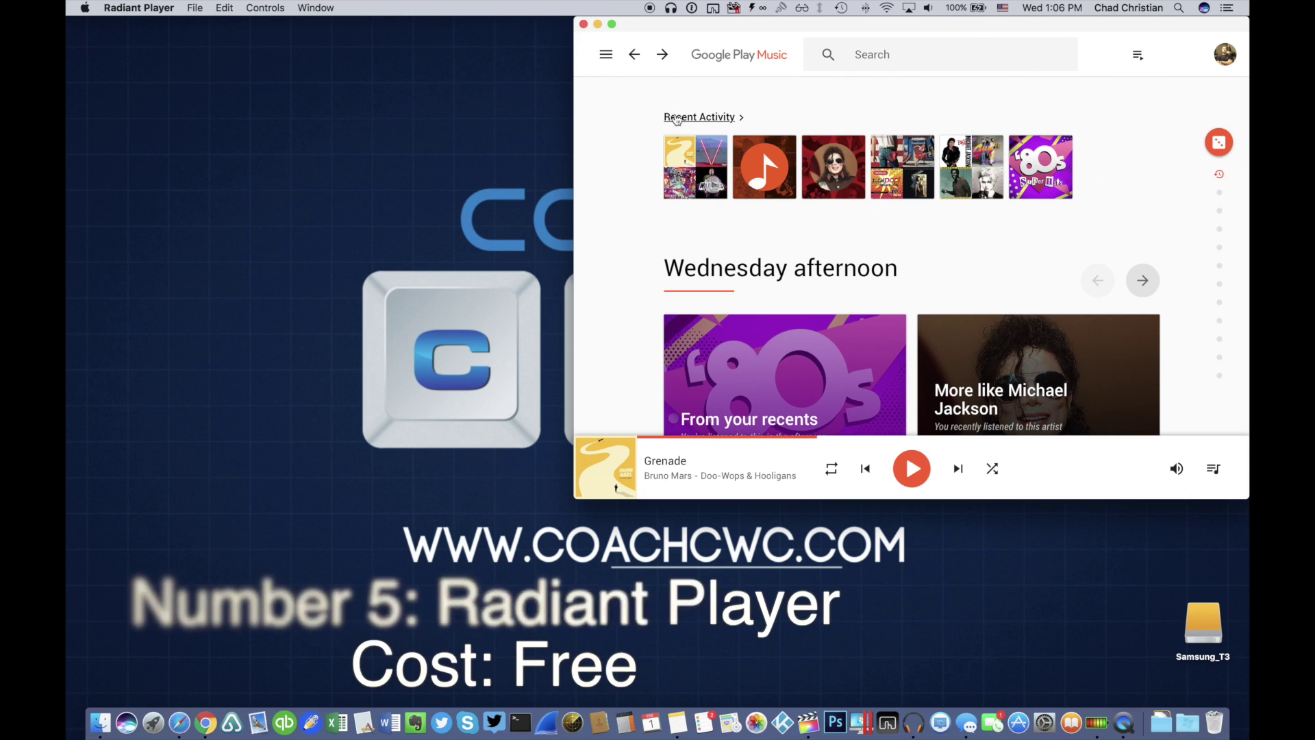
click(605, 54)
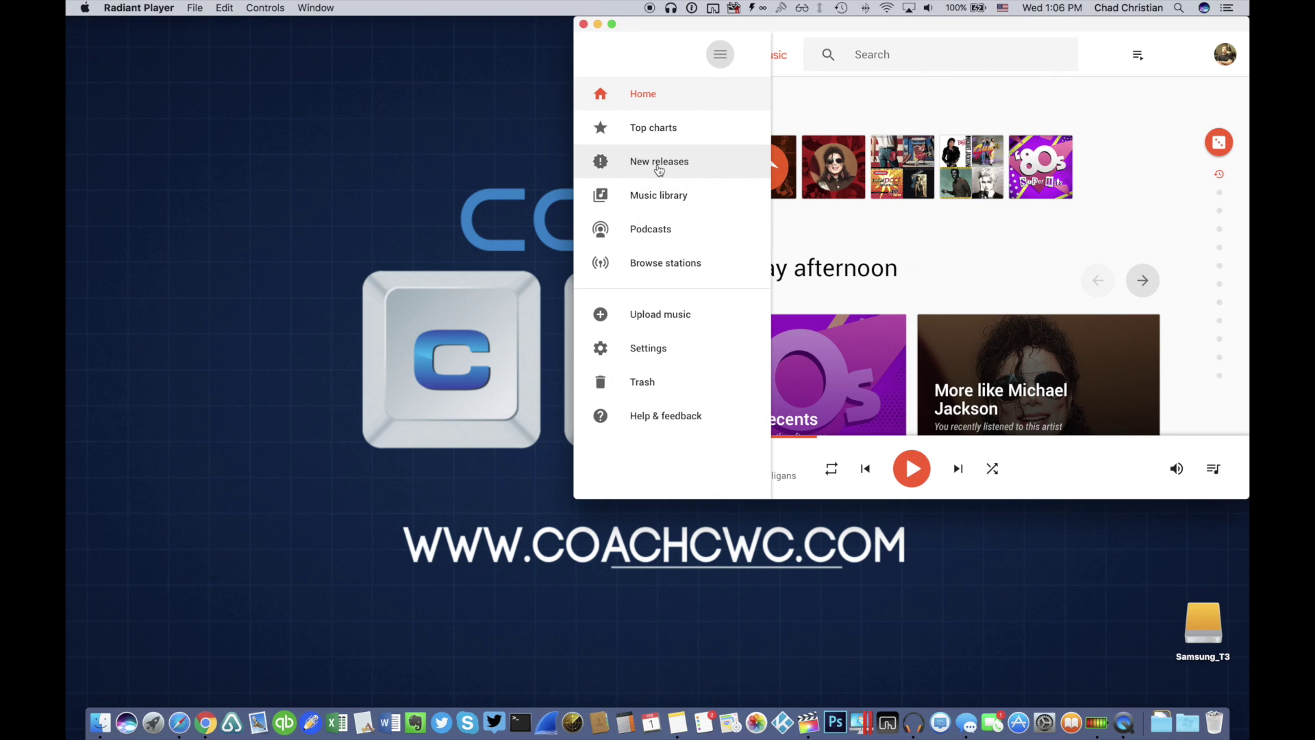
click(659, 163)
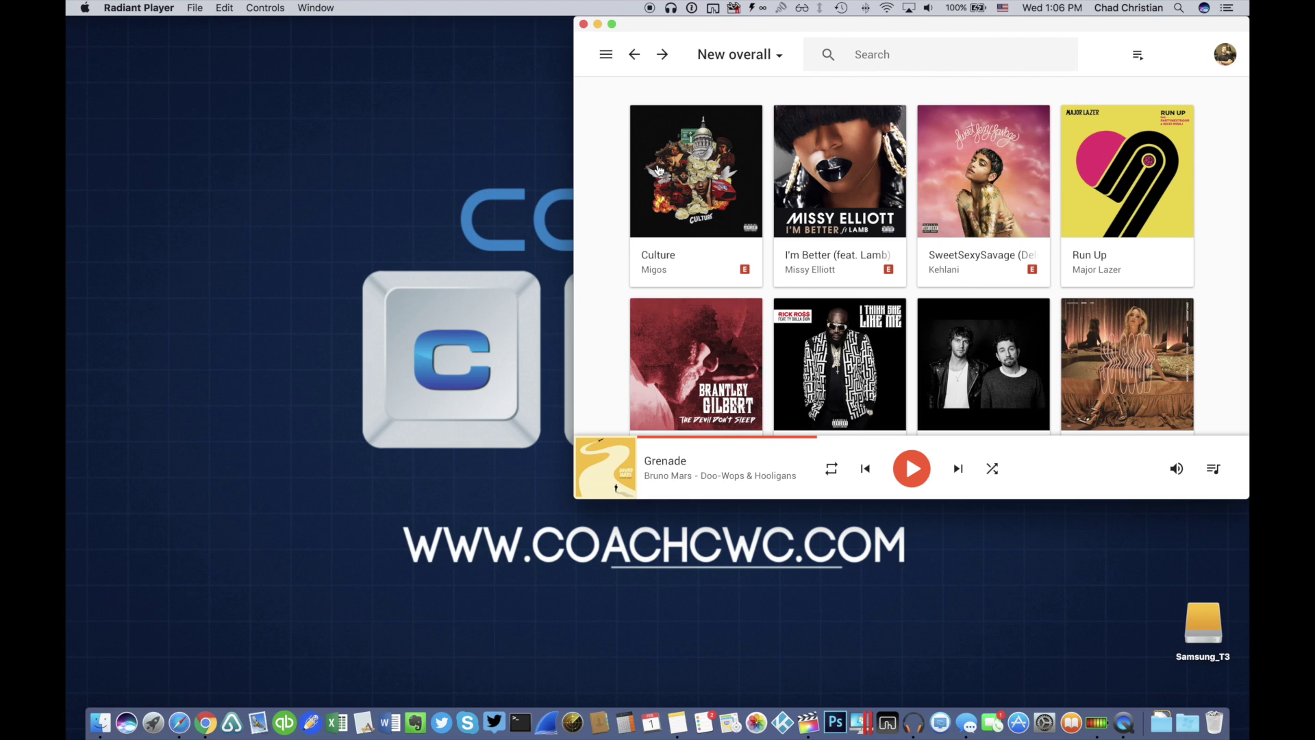
scroll(678, 206, down, 10)
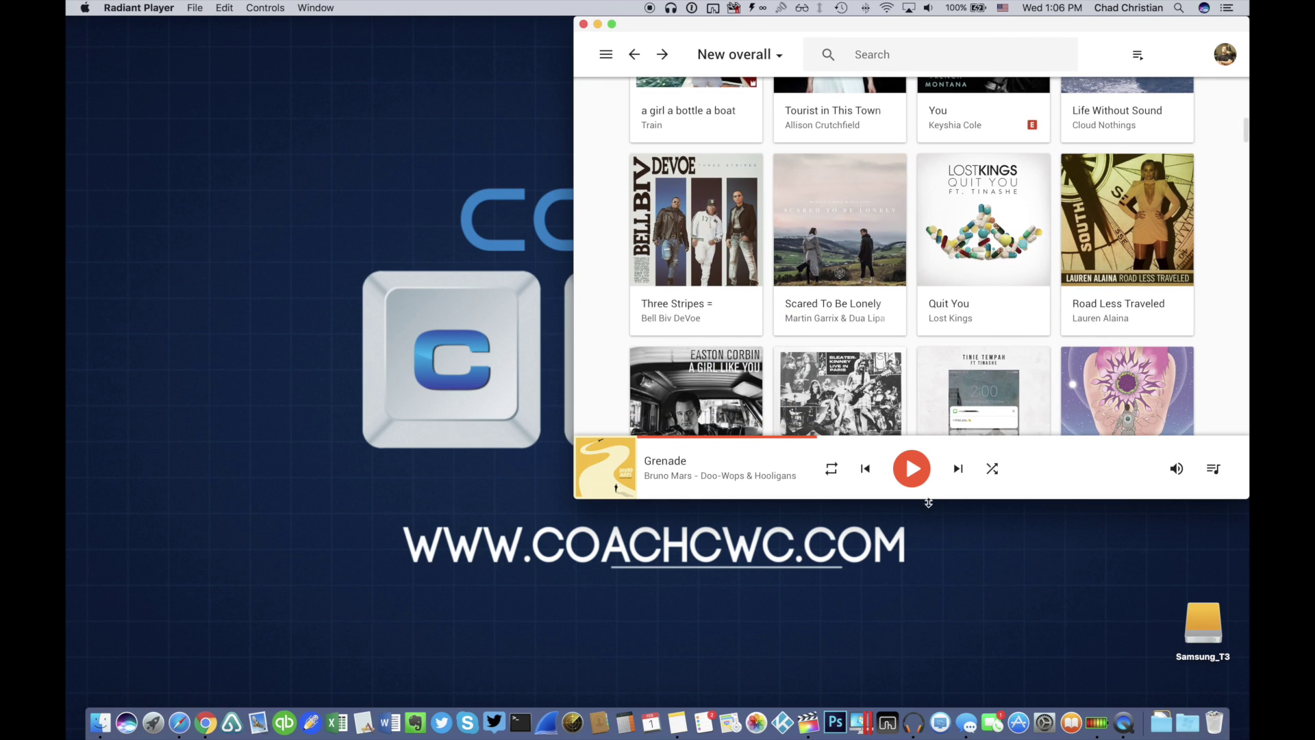
scroll(623, 207, up, 3)
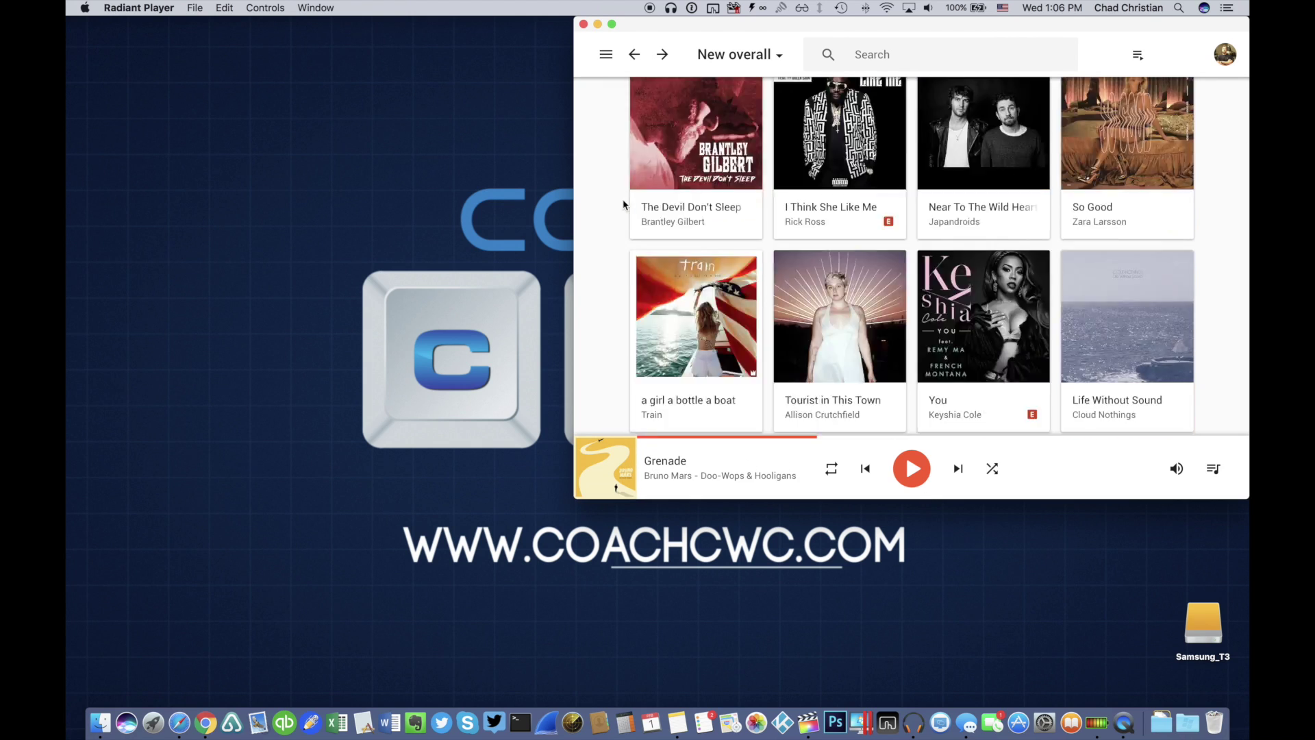
scroll(623, 206, up, 3)
click(605, 54)
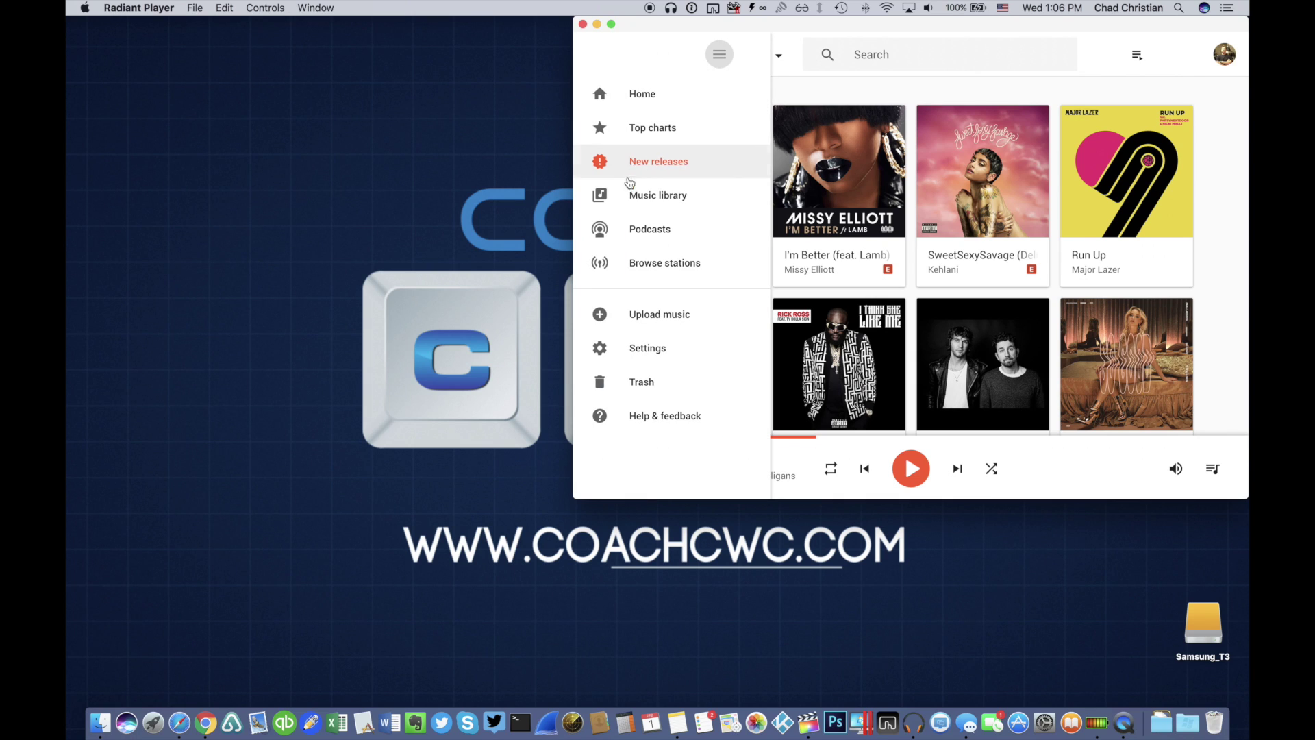
- Play the Gangsta playlist from My Playlists in the music library
click(658, 195)
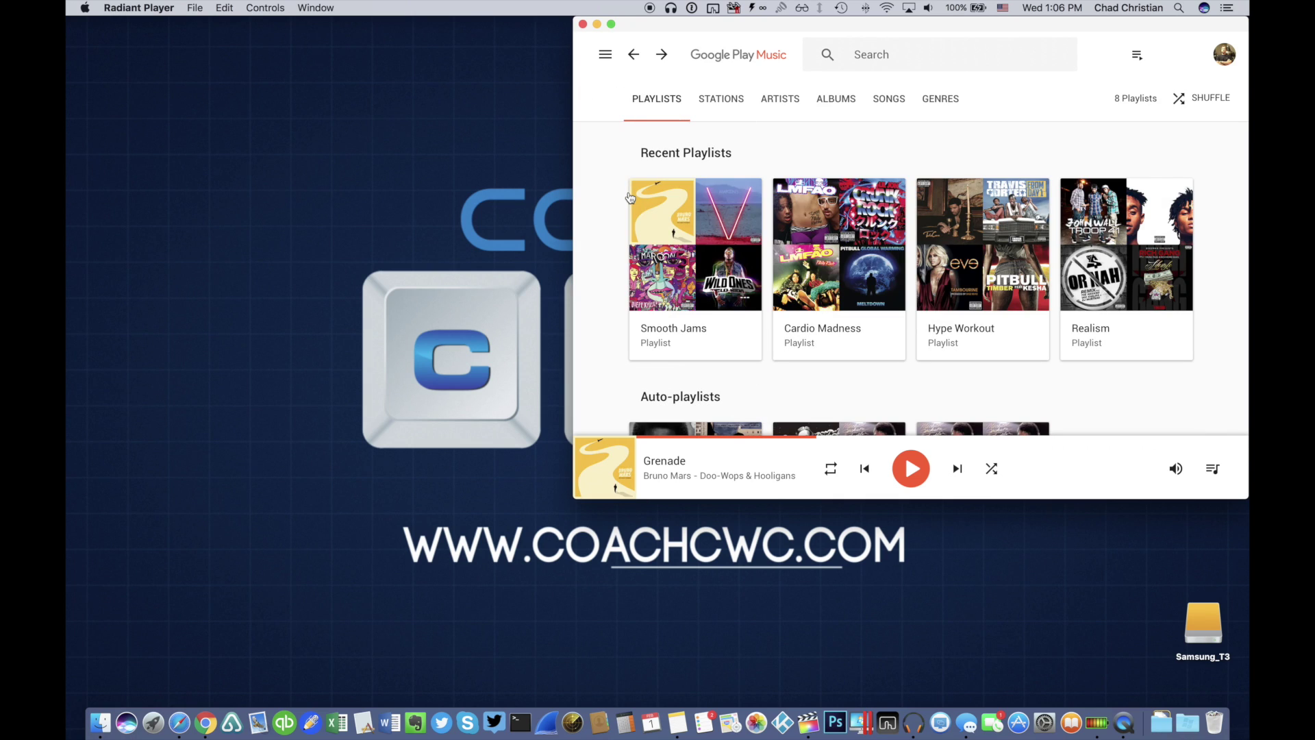
scroll(852, 302, down, 3)
scroll(852, 301, down, 2)
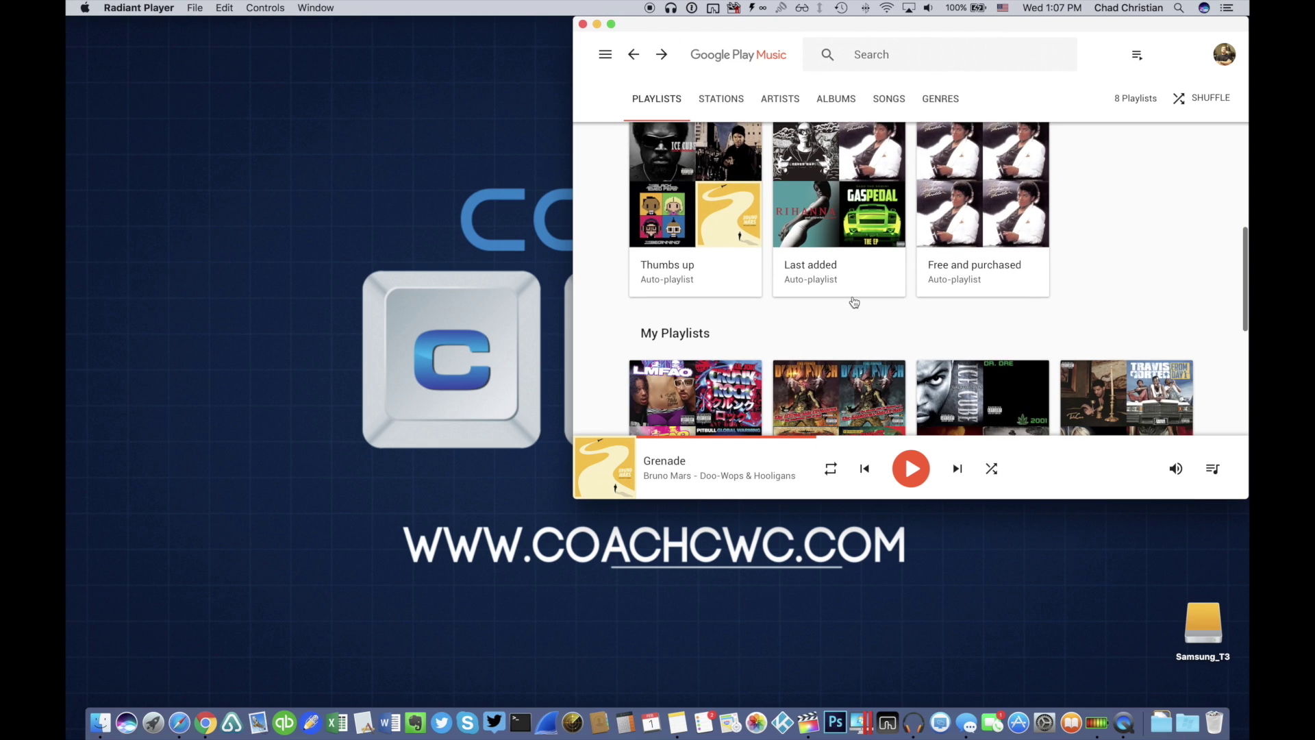
scroll(852, 300, up, 1)
scroll(853, 301, down, 3)
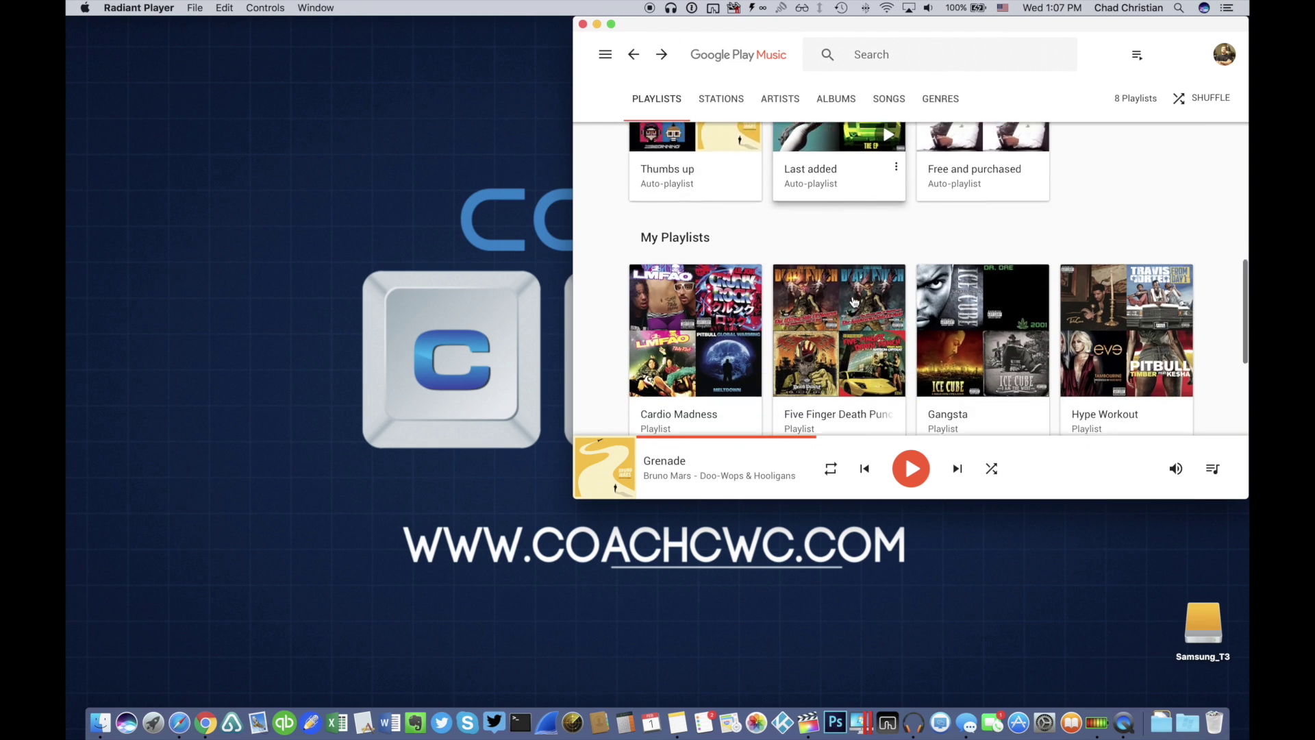
scroll(852, 300, down, 1)
scroll(852, 301, down, 1)
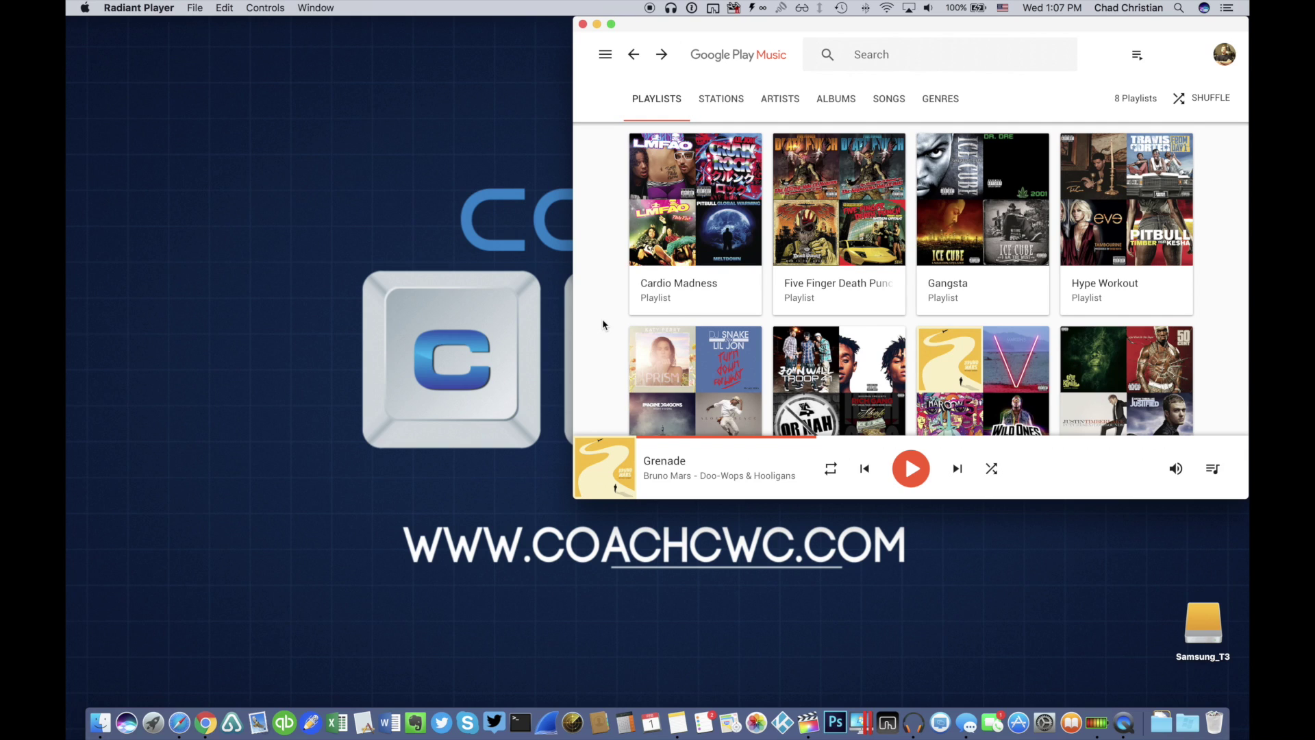
scroll(604, 320, down, 2)
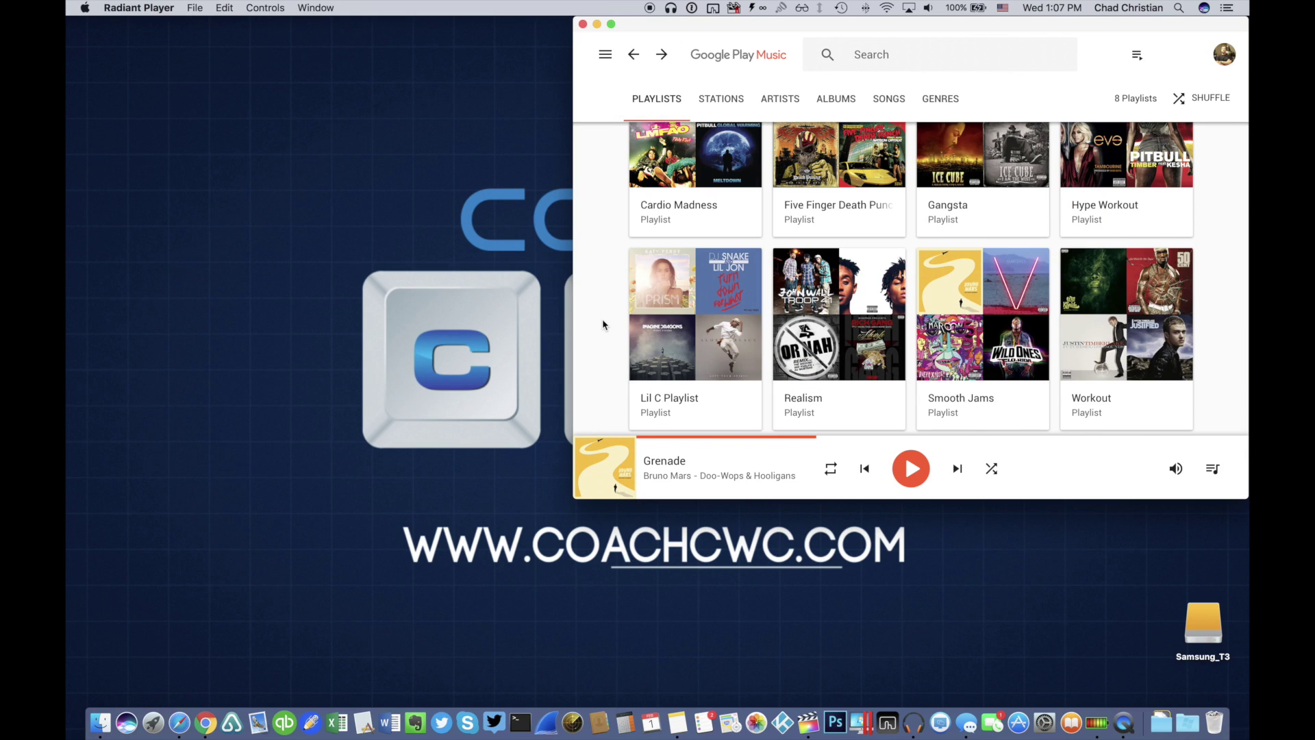
scroll(603, 325, up, 3)
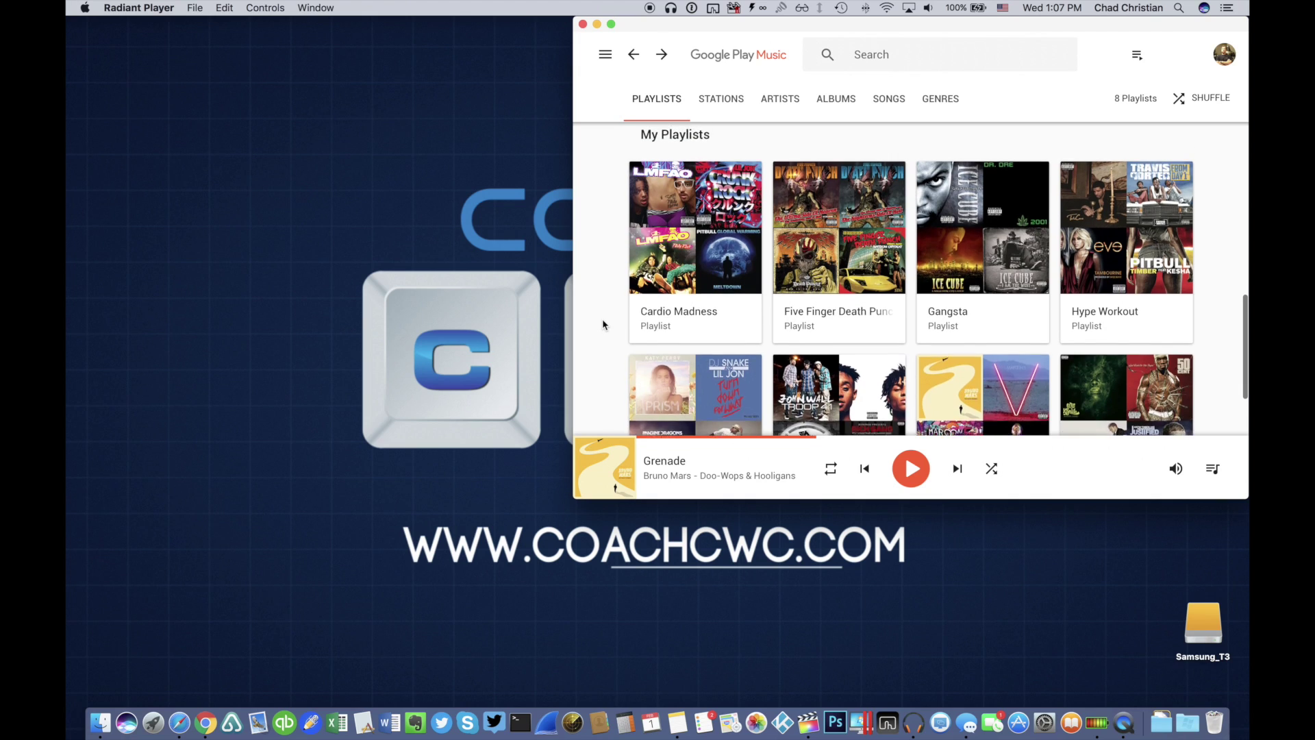
scroll(616, 324, up, 1)
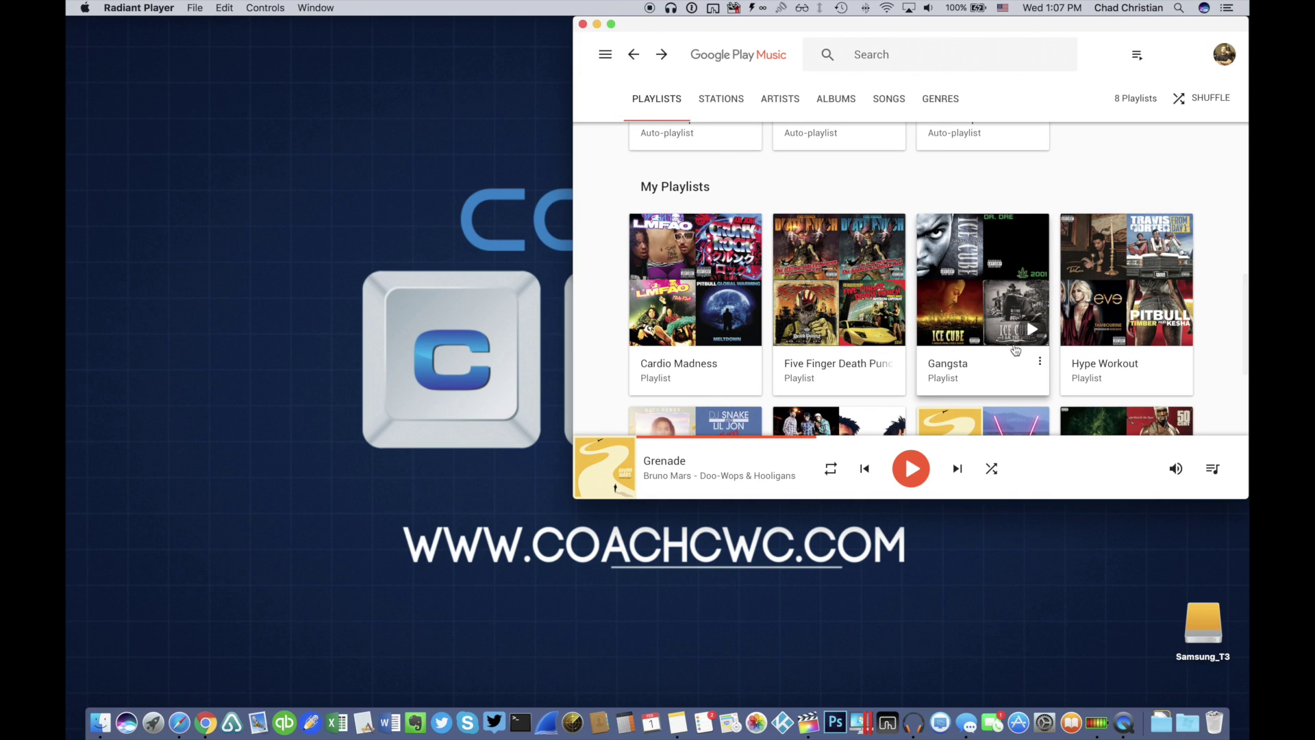
click(1031, 330)
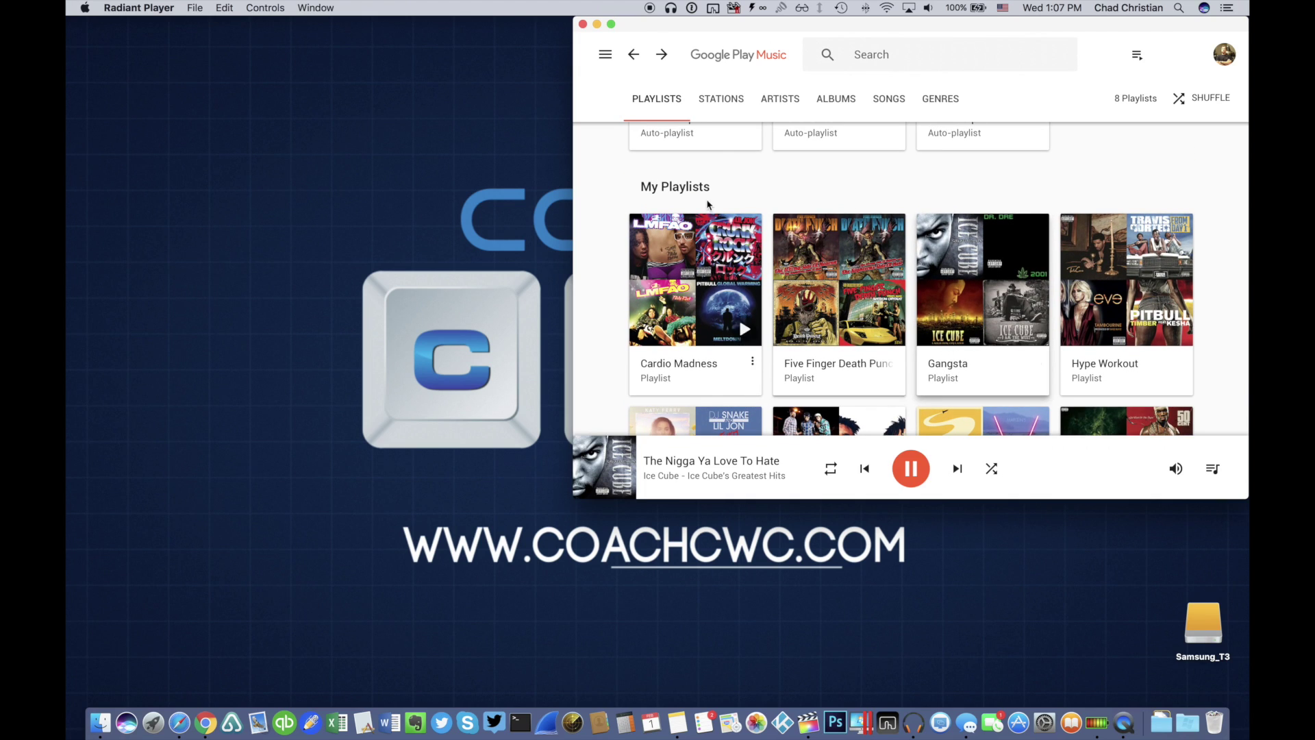
- Minimize Radiant Player and bring up the headphones menu-bar mini player
click(597, 25)
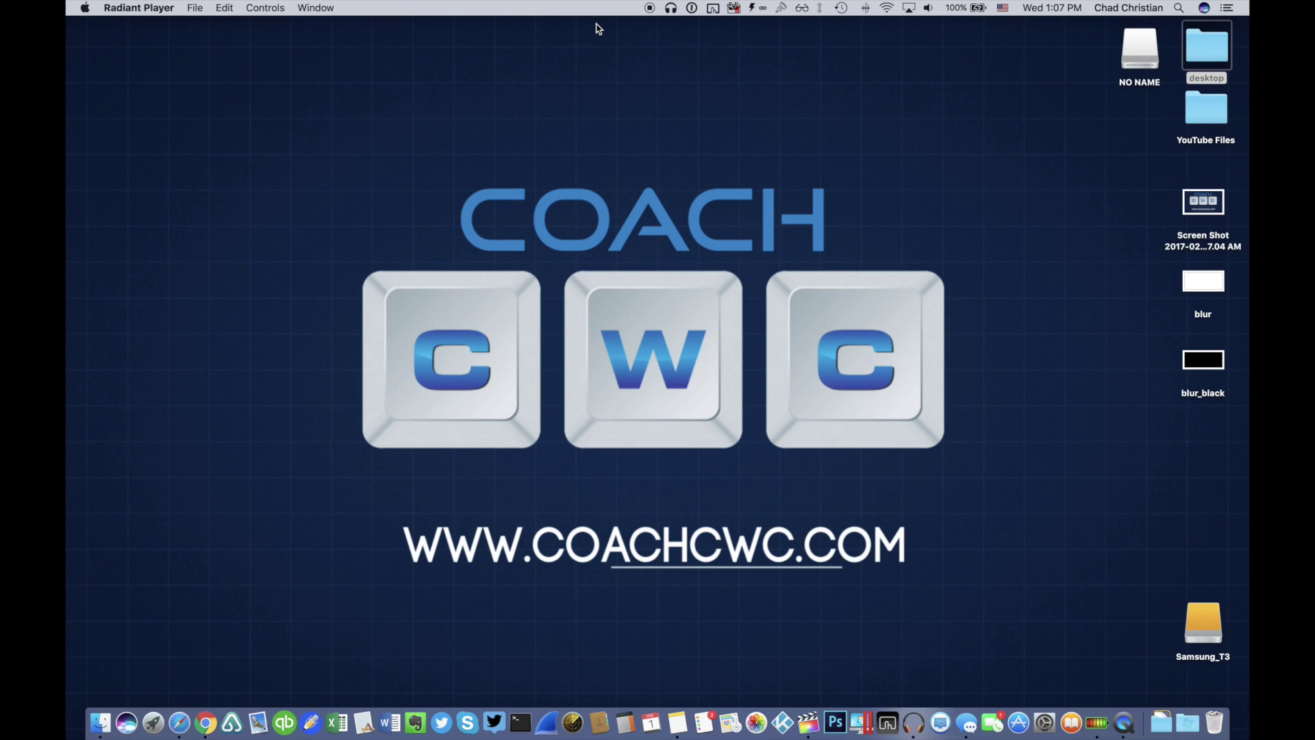
click(671, 9)
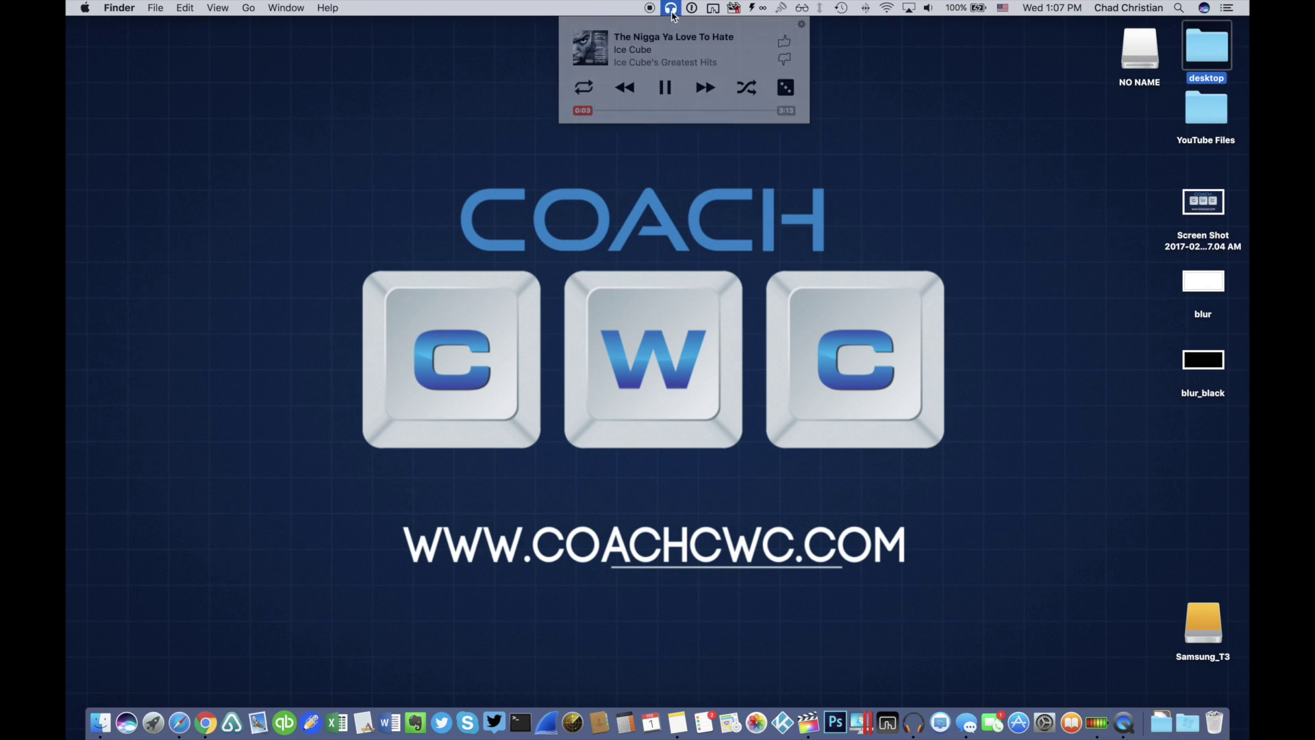
drag(653, 27, 664, 25)
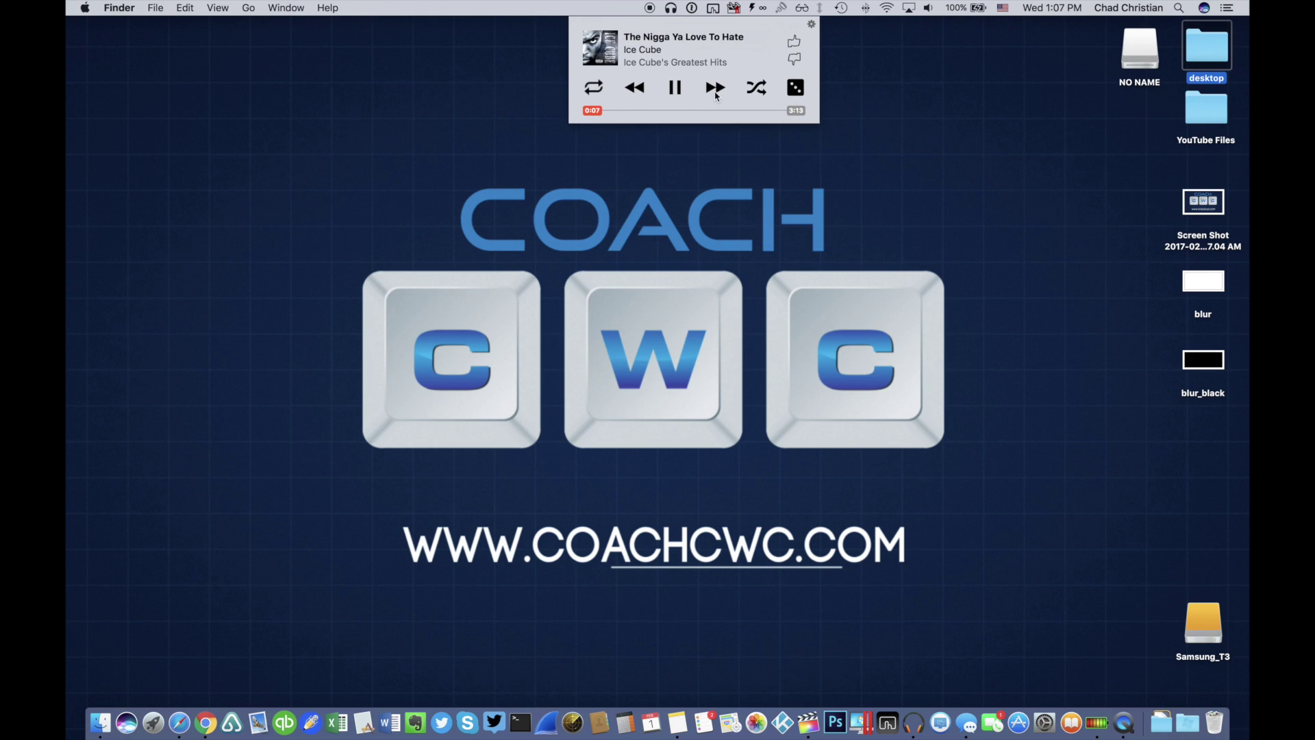
- Skip ahead three tracks to Ice Cube's 'I Rep That West'
click(715, 89)
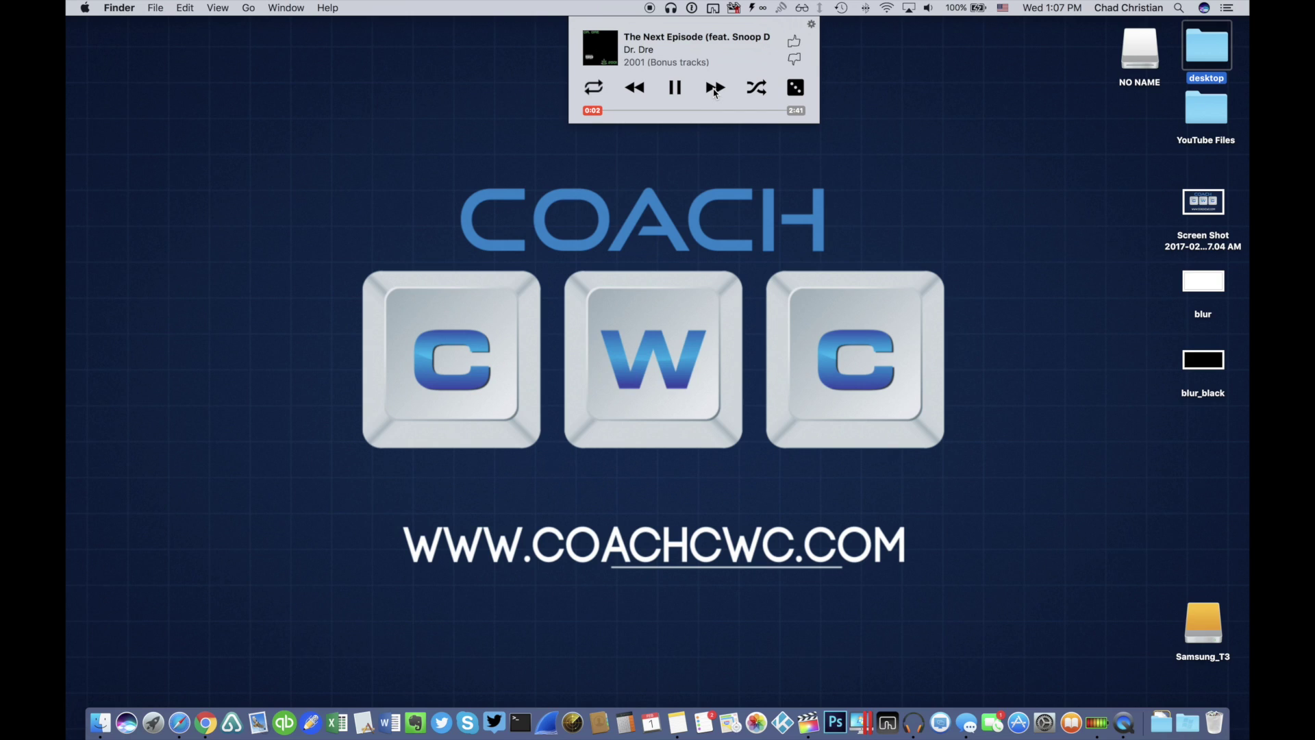
click(716, 89)
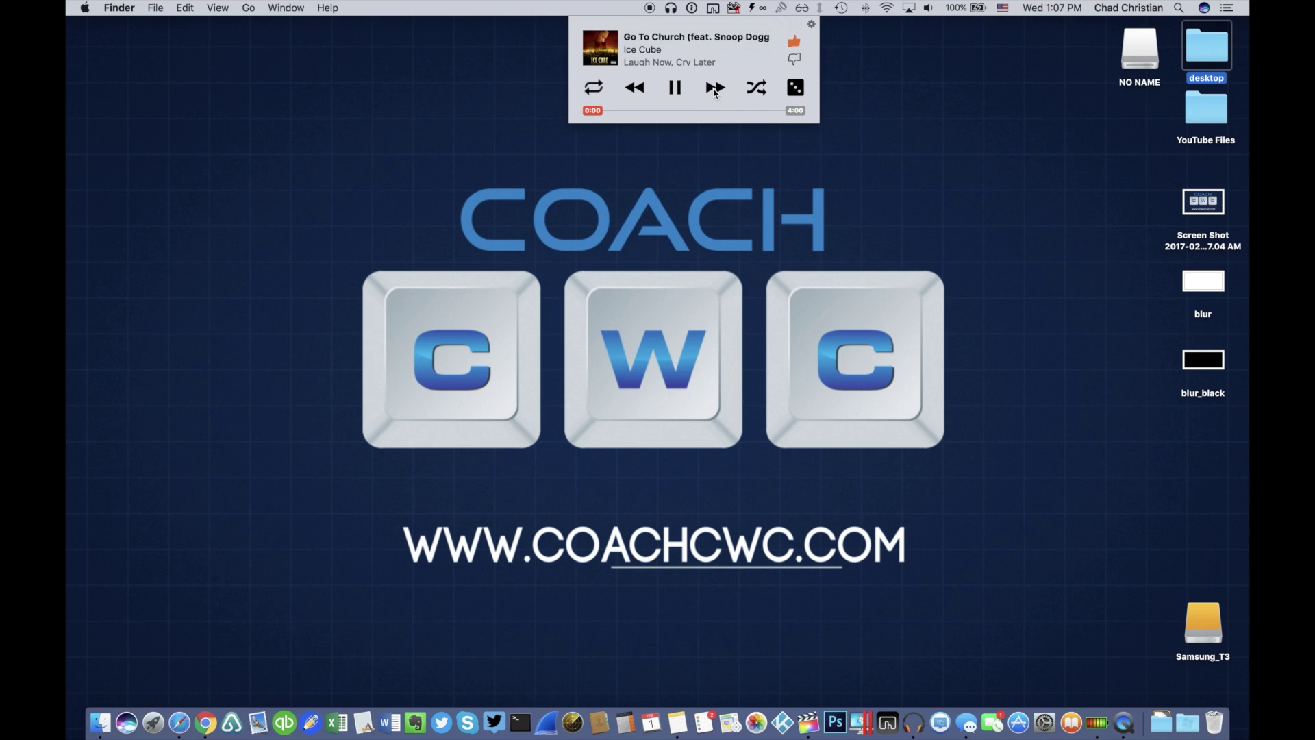
click(716, 89)
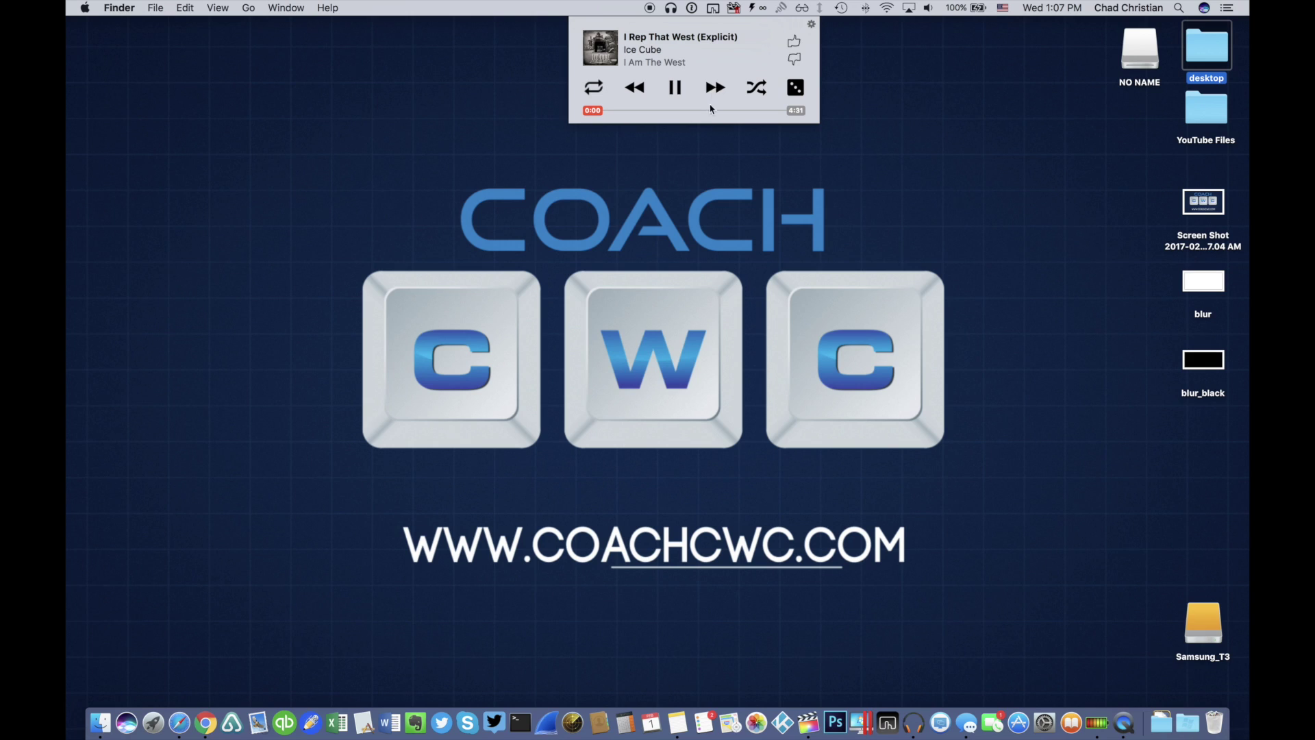
click(685, 166)
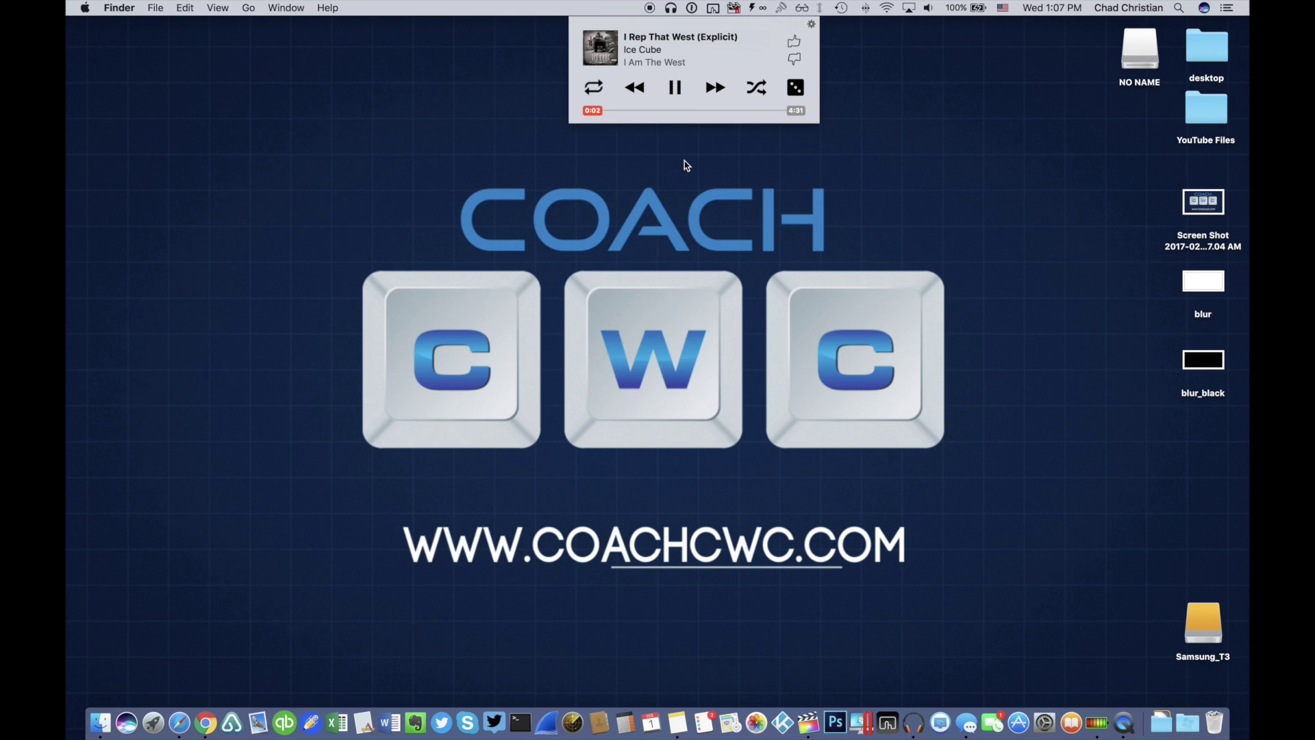